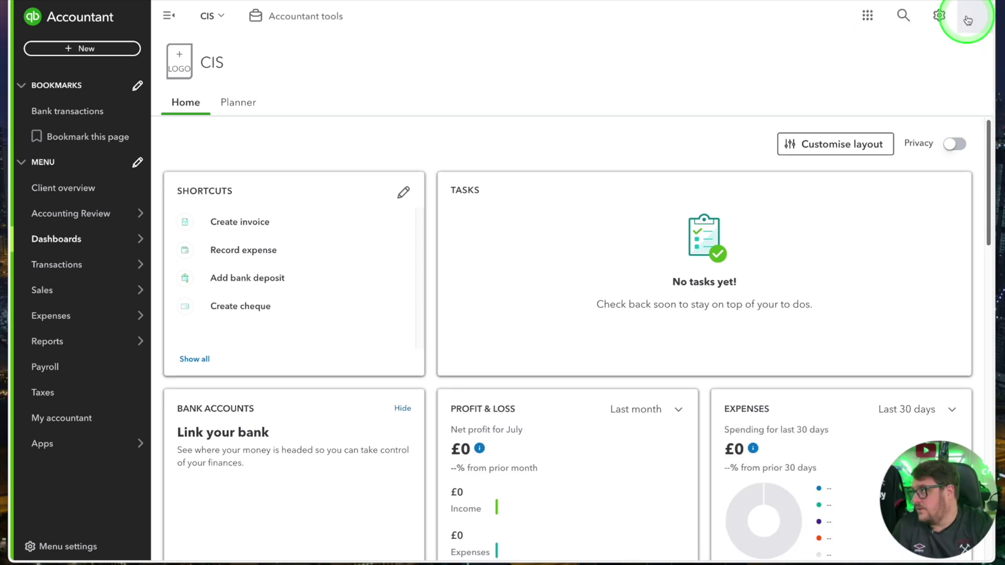
Step: Enable CIS in the advanced account settings, enter the UTR, employer's PAYE reference and Accounts Office reference numbers, and save them
left_click(967, 20)
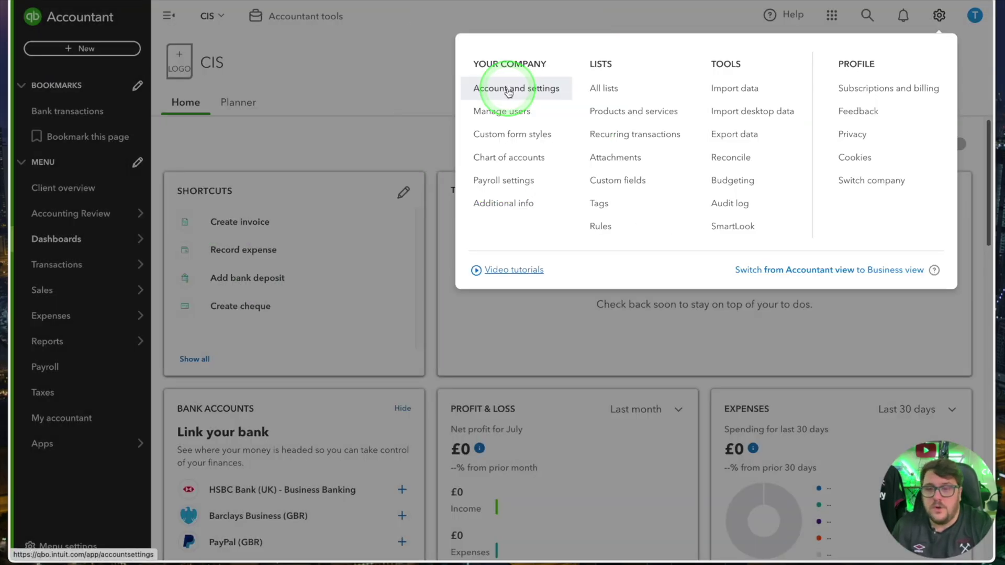
left_click(505, 88)
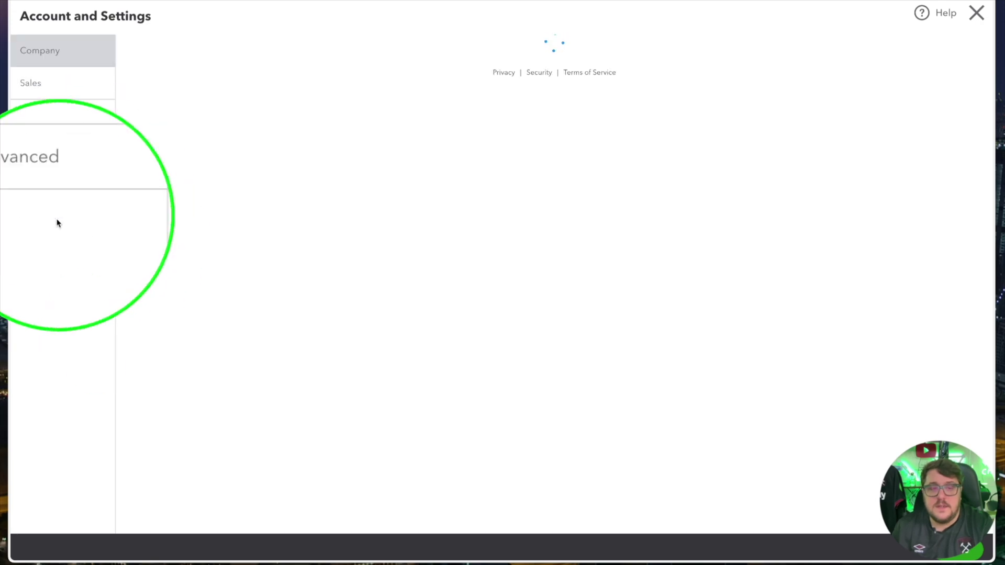
left_click(43, 183)
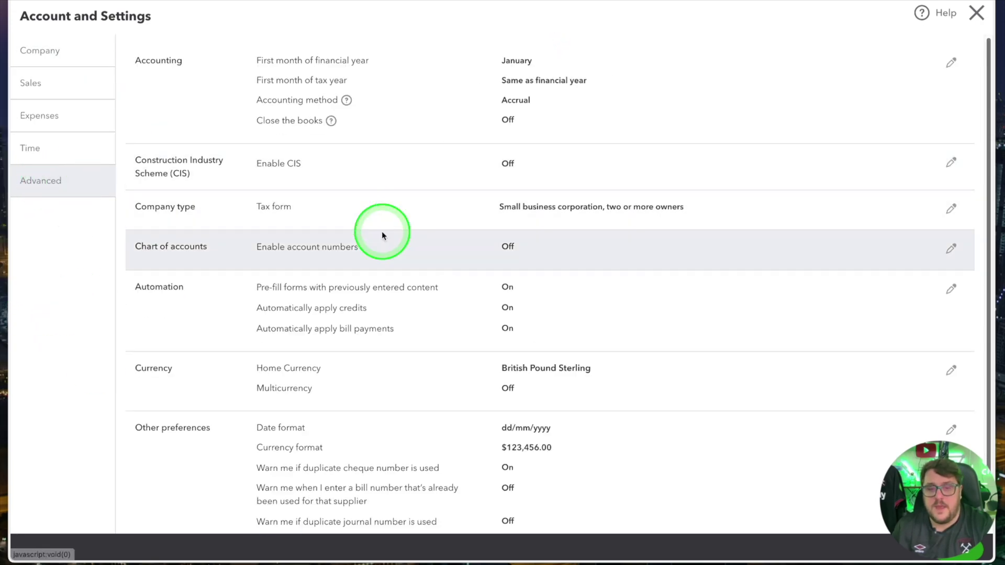
left_click(514, 162)
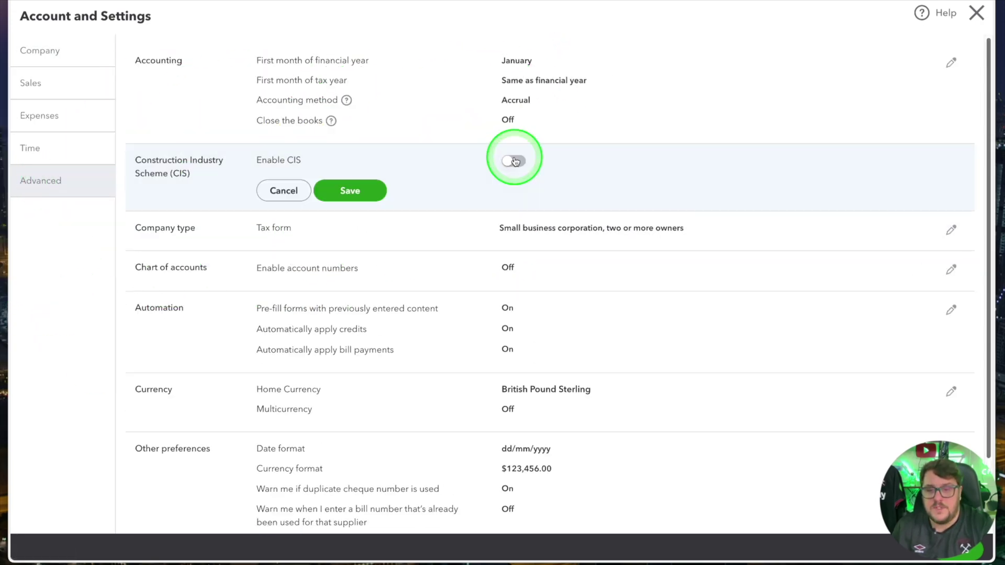
left_click(508, 163)
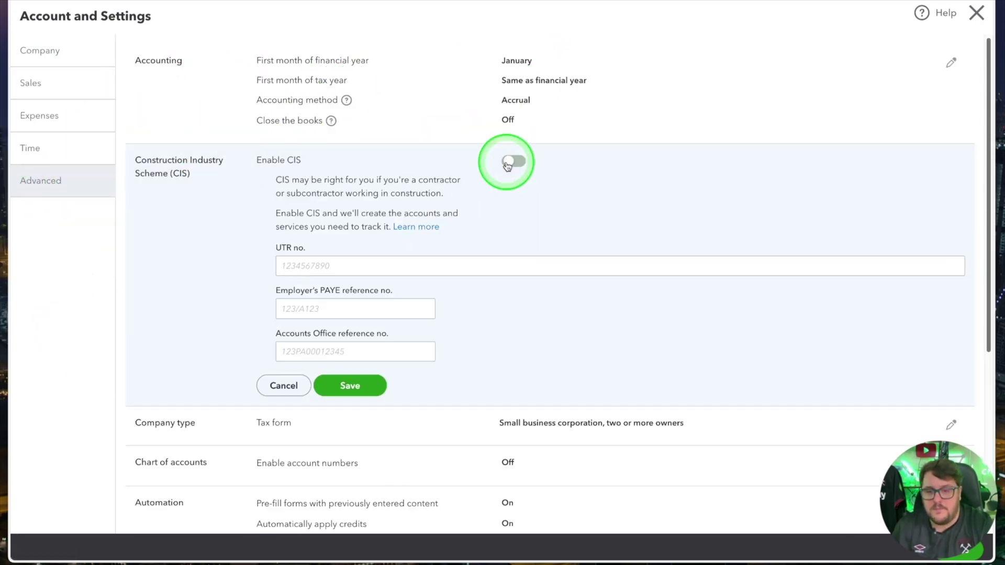
left_click(336, 264)
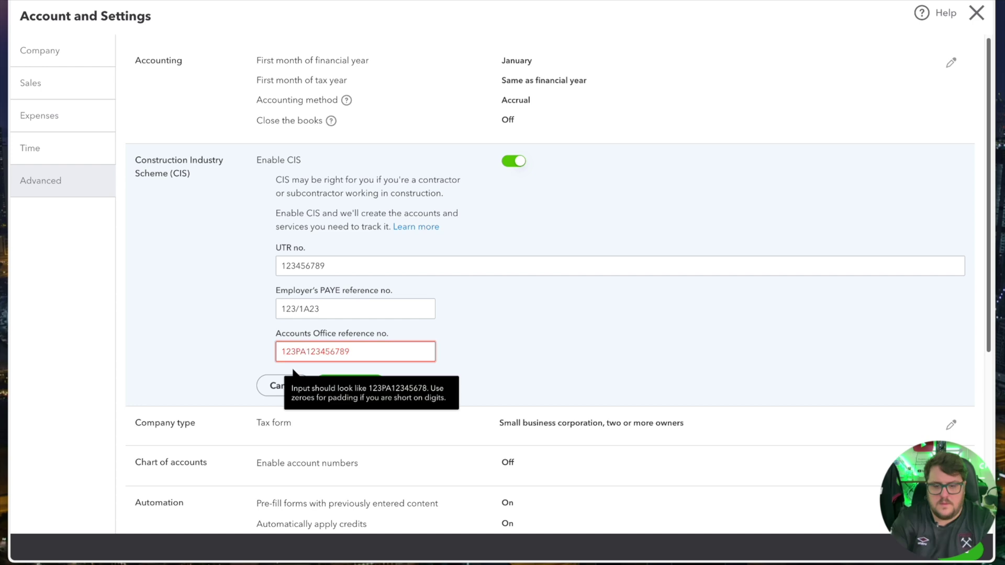
left_click(323, 167)
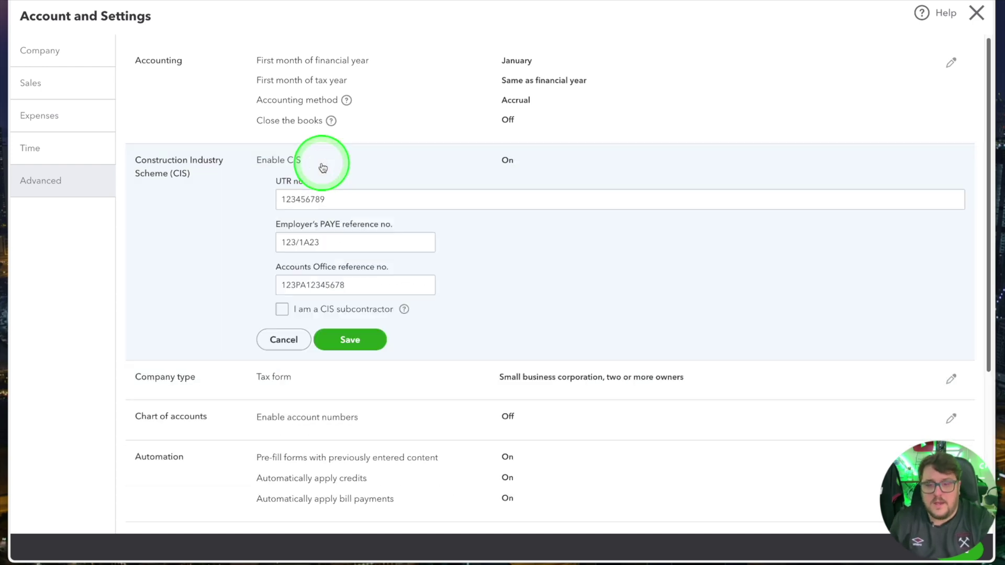
Step: Mark the company as a CIS subcontractor at the CIS standard rate (20%), save the setting and close the account settings
left_click(283, 310)
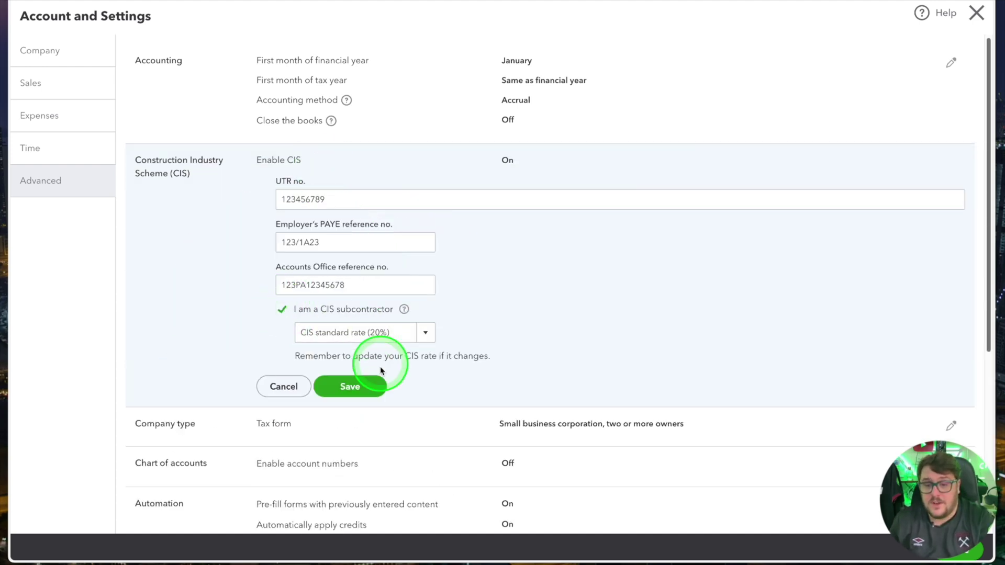
left_click(427, 333)
left_click(478, 335)
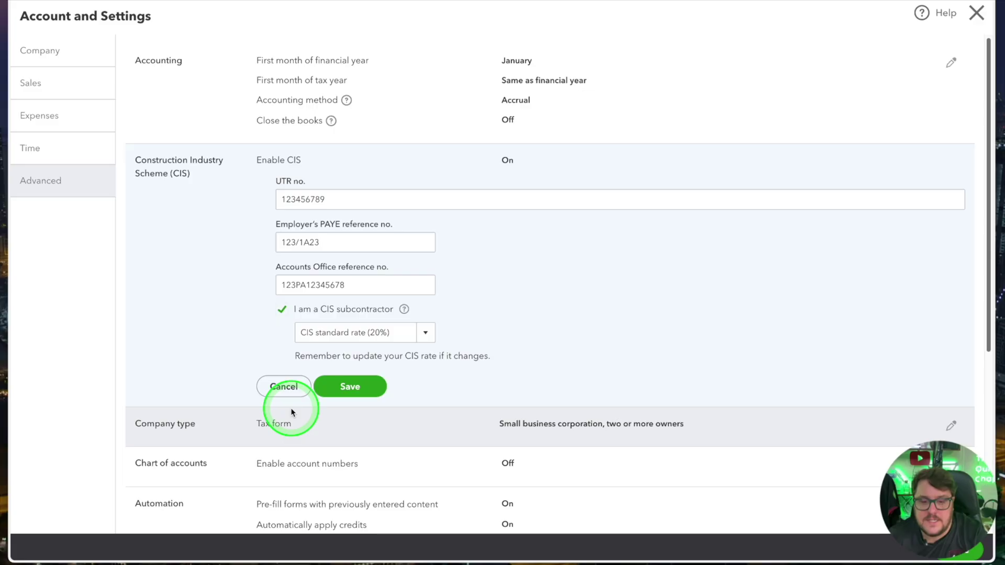
left_click(360, 387)
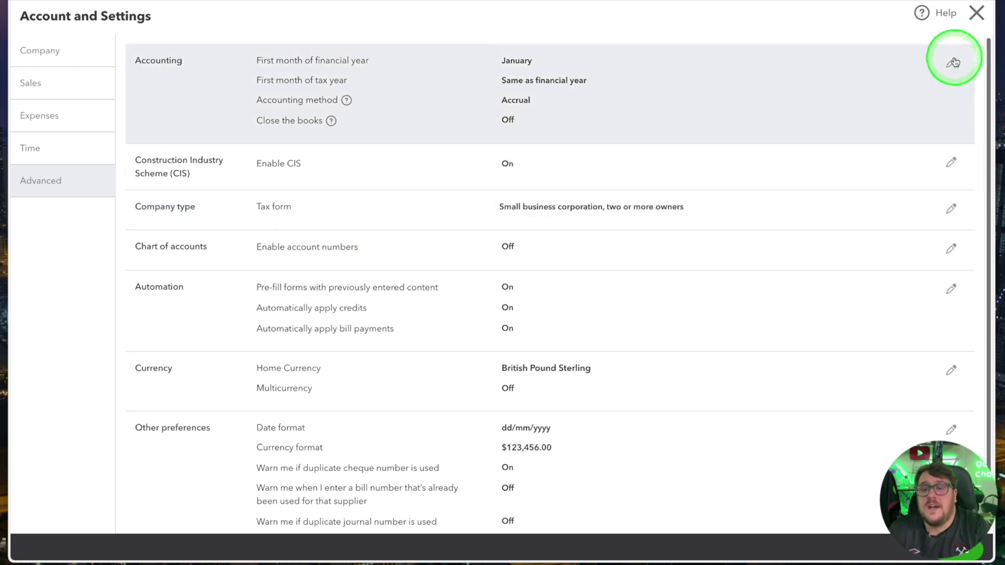
left_click(984, 19)
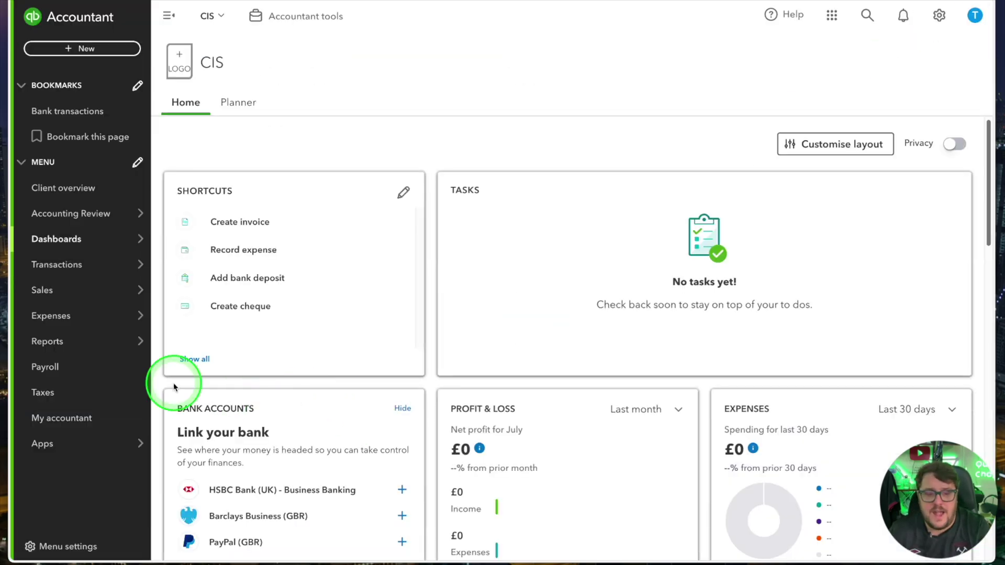
Step: Open the chart of accounts and filter the account list by "cis"
mouse_move(72, 295)
mouse_move(128, 261)
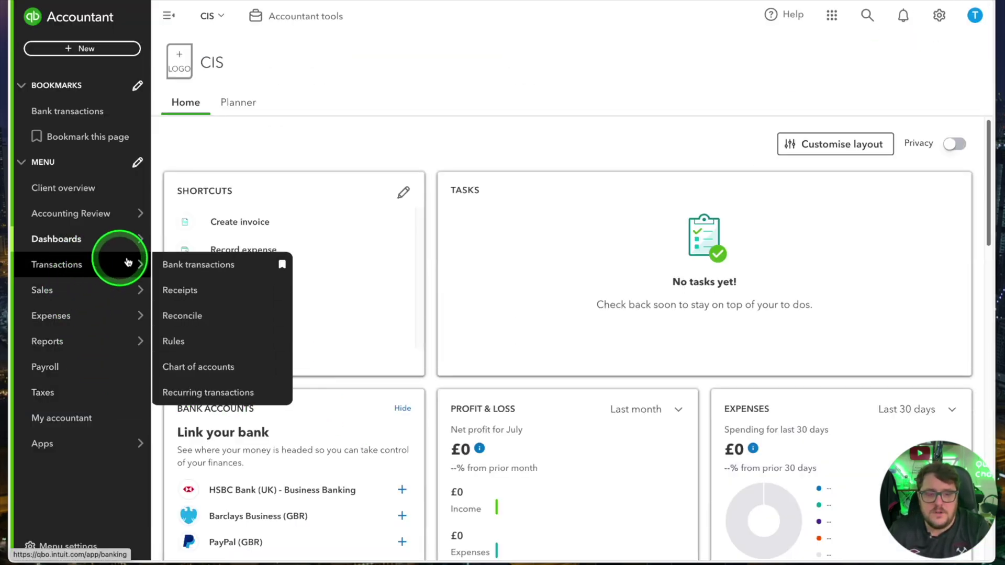
left_click(218, 373)
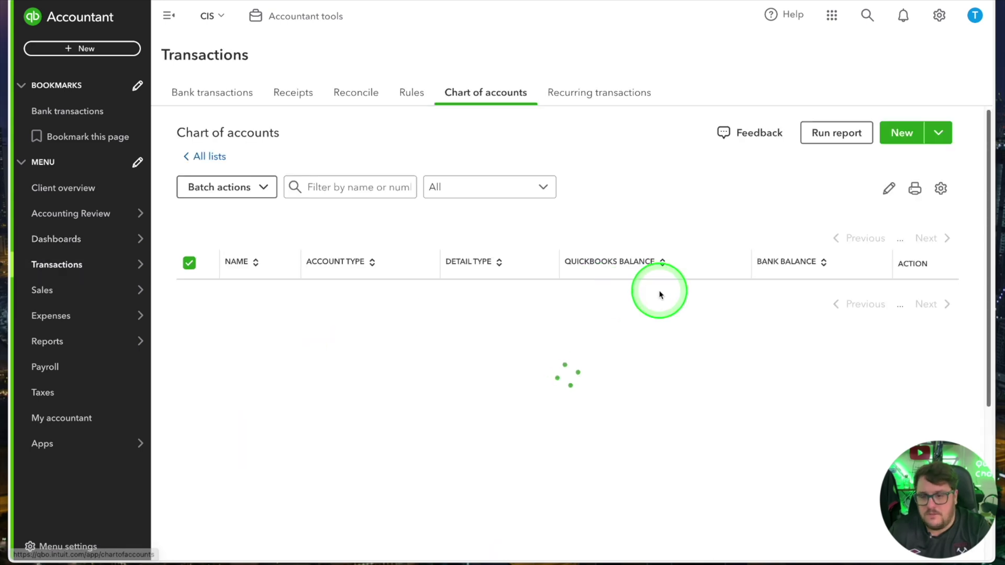
left_click(356, 190)
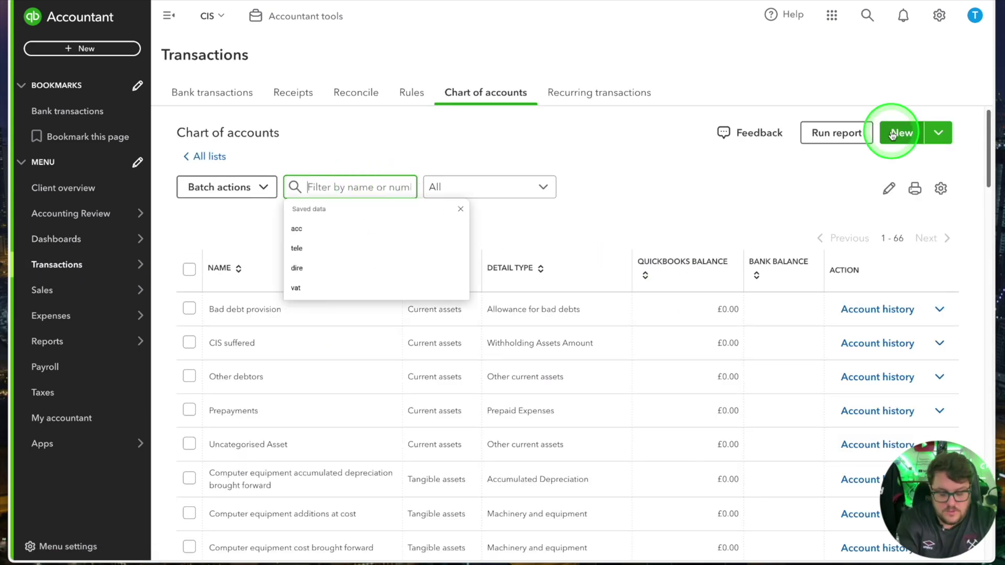
type("cis")
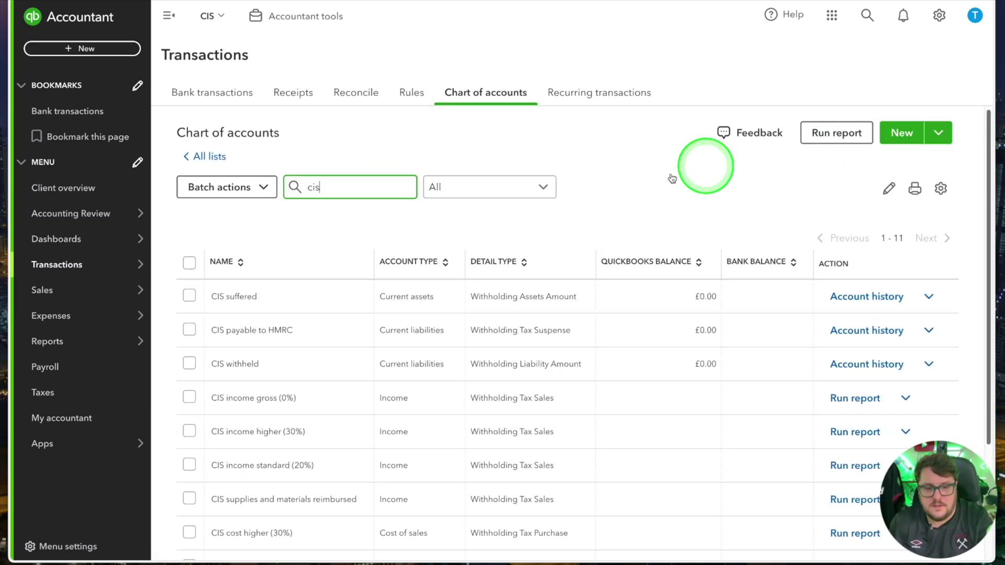
Step: Examine the filtered CIS accounts, from the asset and liability accounts through income to cost of sales
scroll(615, 328, "down", 1)
scroll(616, 330, "down", 5)
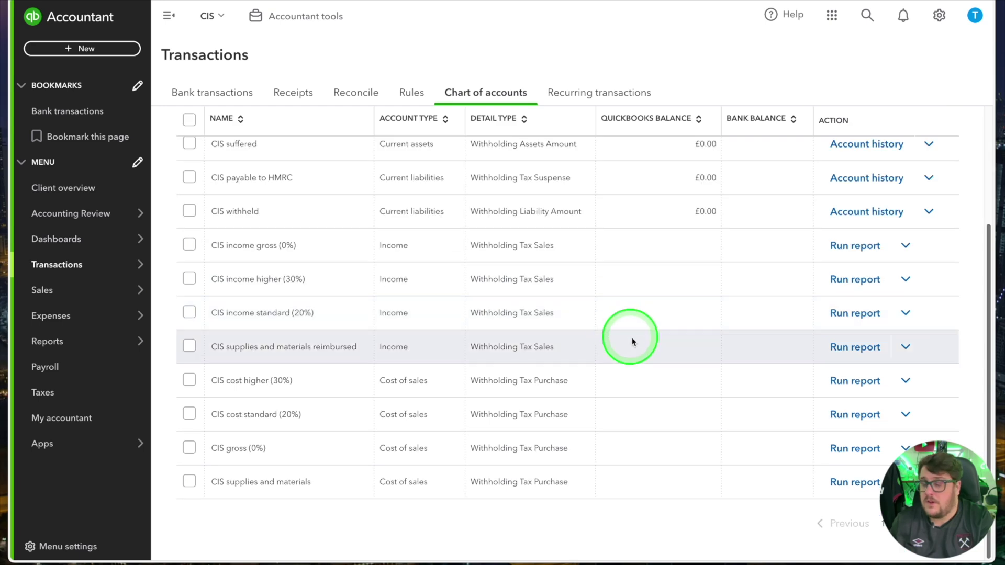
scroll(632, 341, "up", 1)
scroll(630, 360, "up", 5)
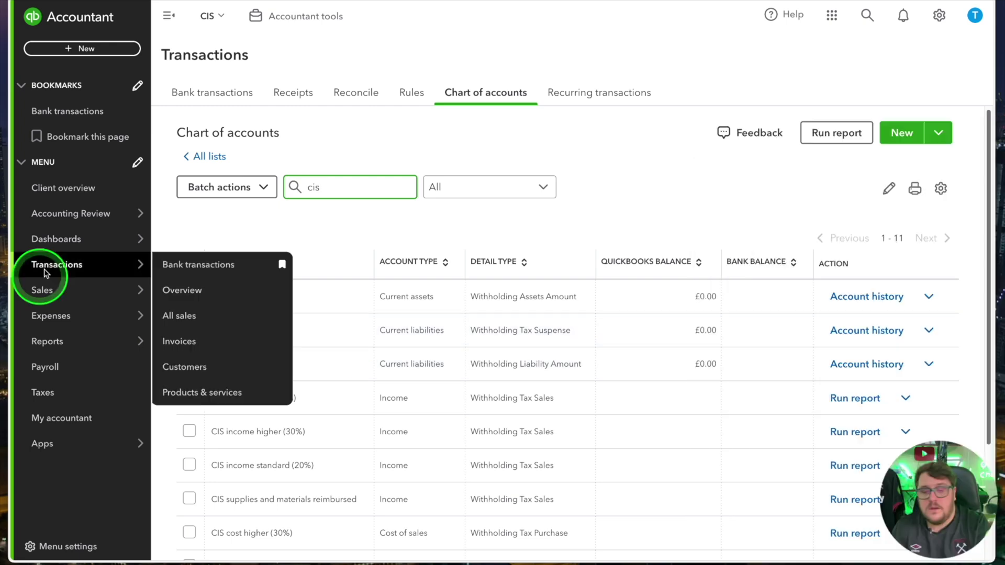
scroll(433, 356, "down", 1)
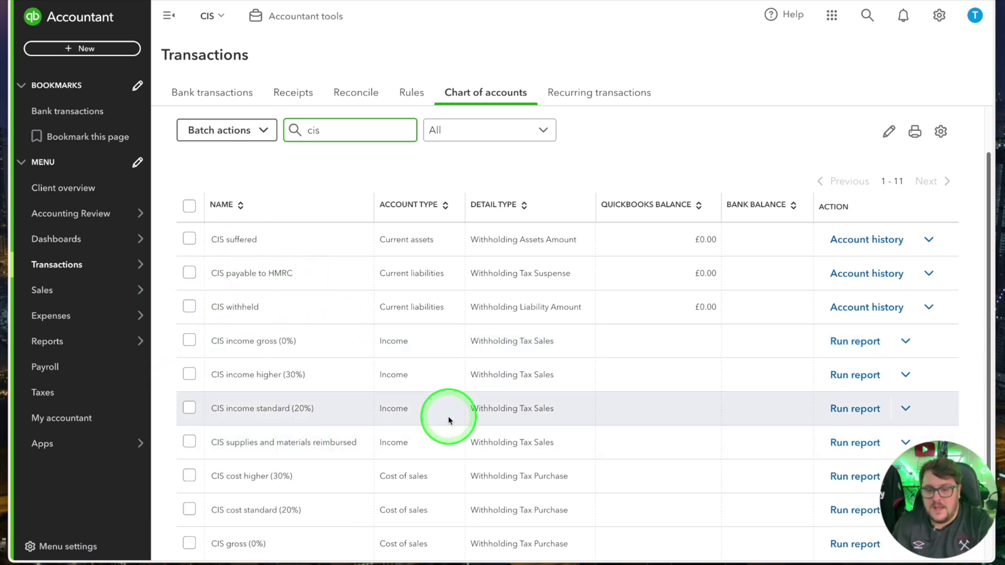
scroll(445, 414, "down", 2)
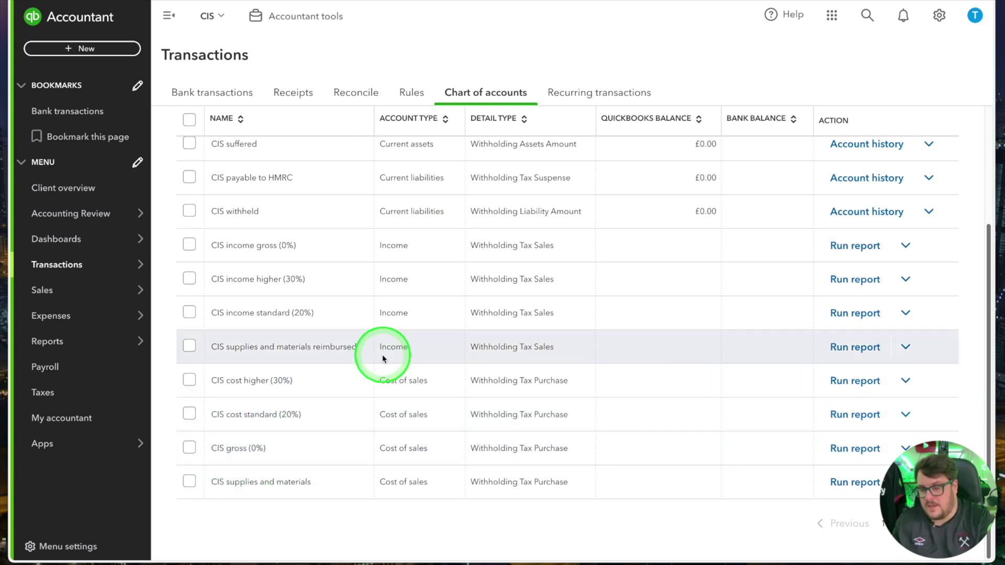
scroll(381, 353, "up", 1)
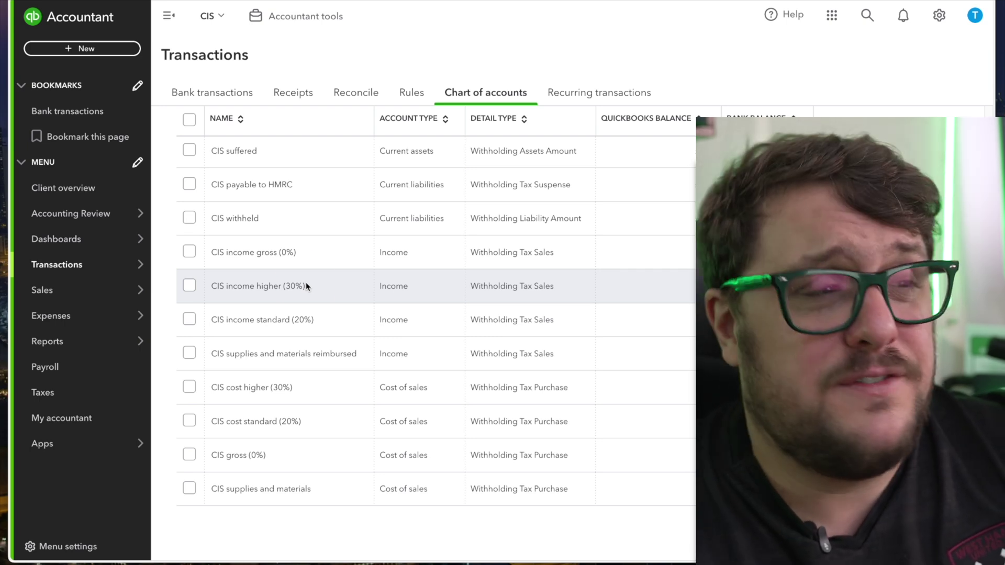
left_click(289, 295)
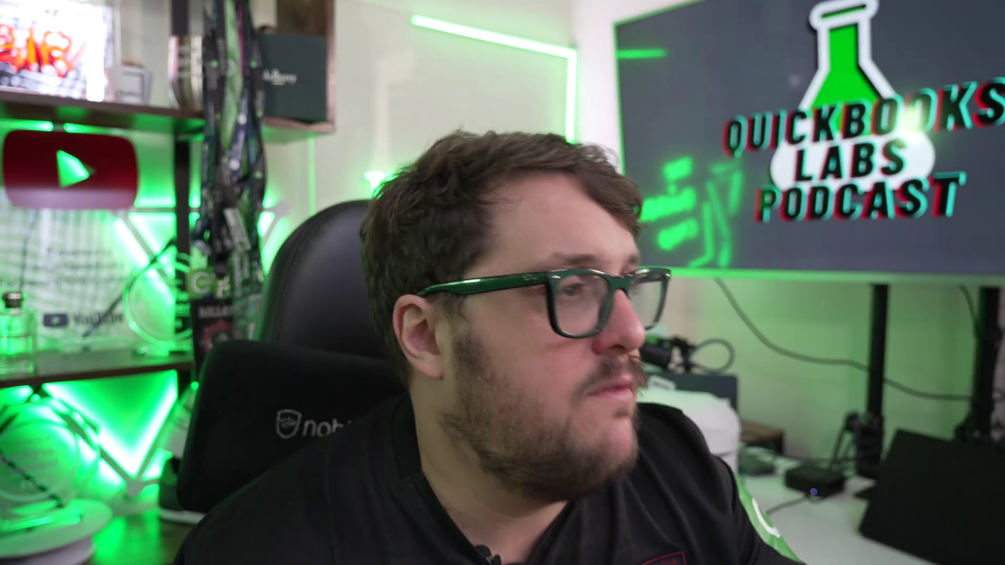
Step: Add a customer with the company name CIS Customer, mark it as a CIS contractor and save it
mouse_move(141, 287)
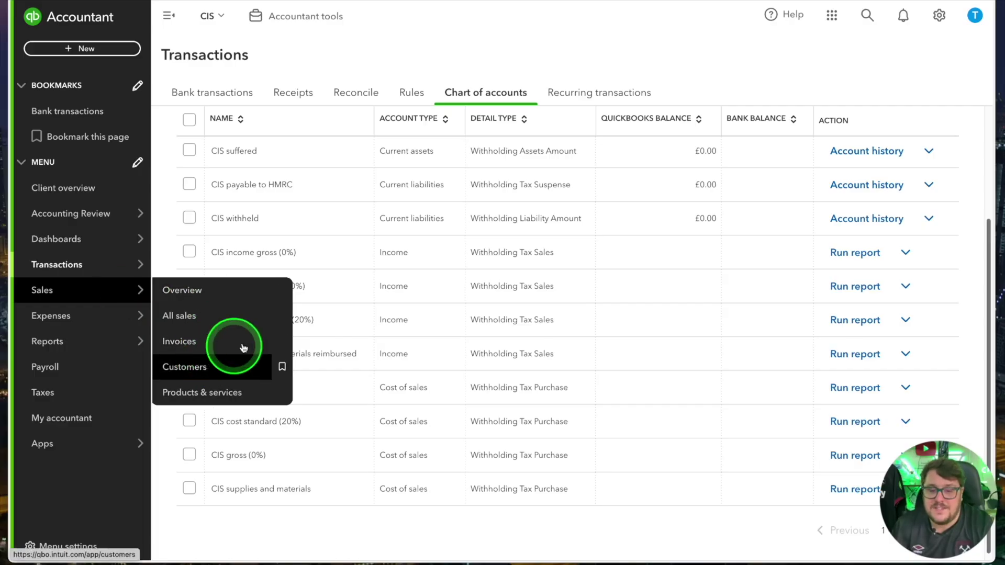
left_click(244, 348)
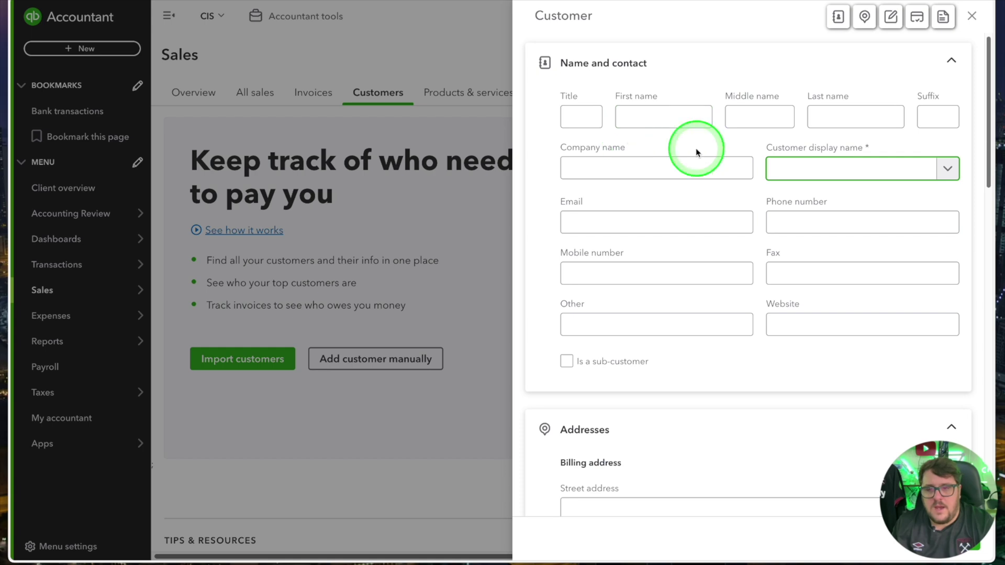
left_click(715, 168)
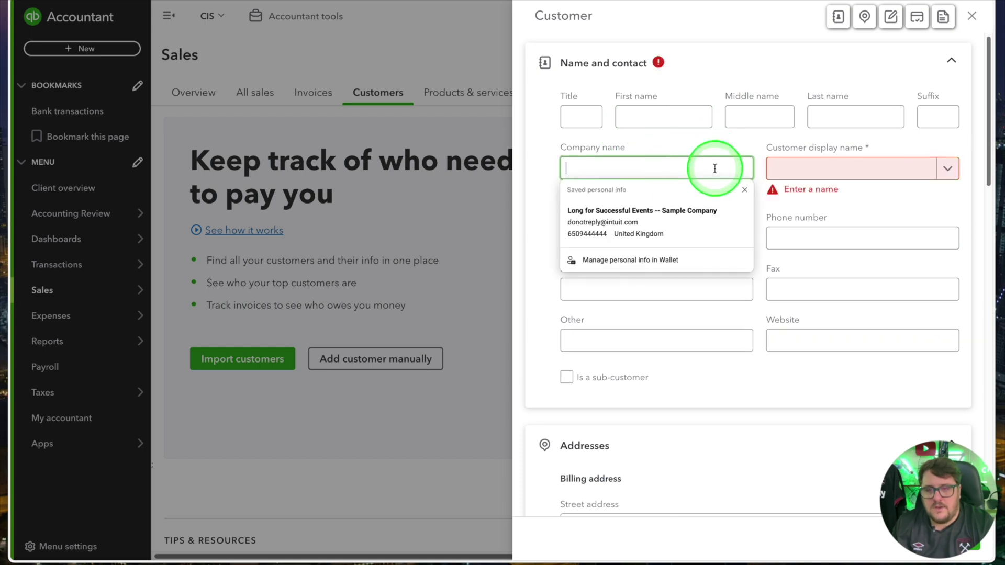
type("CIS Customer")
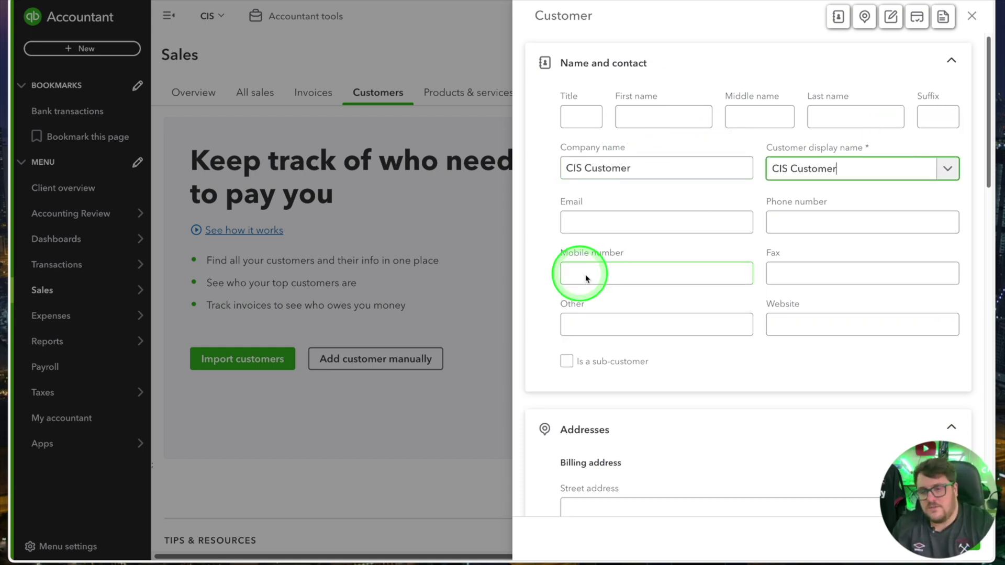
scroll(659, 362, "down", 8)
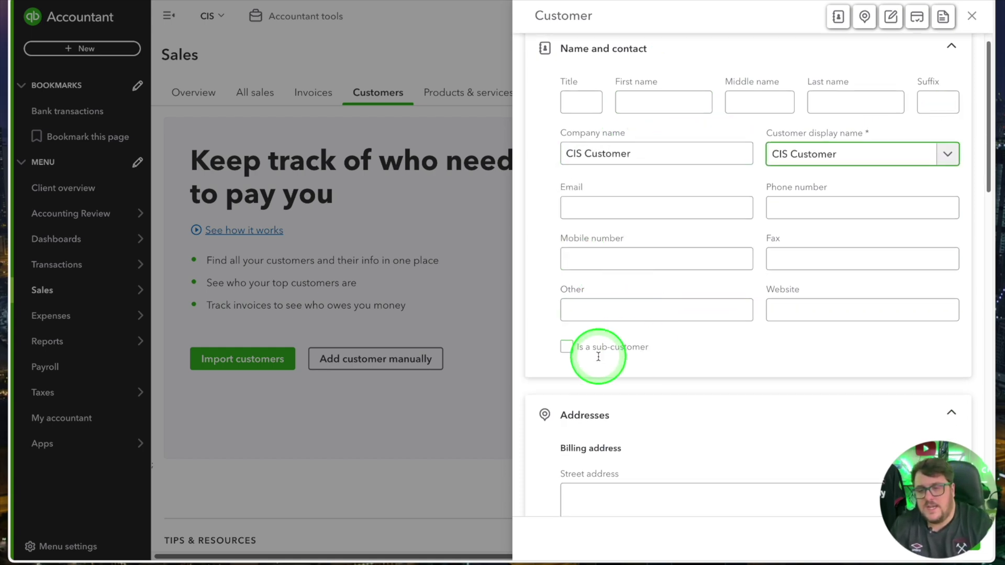
scroll(661, 365, "down", 10)
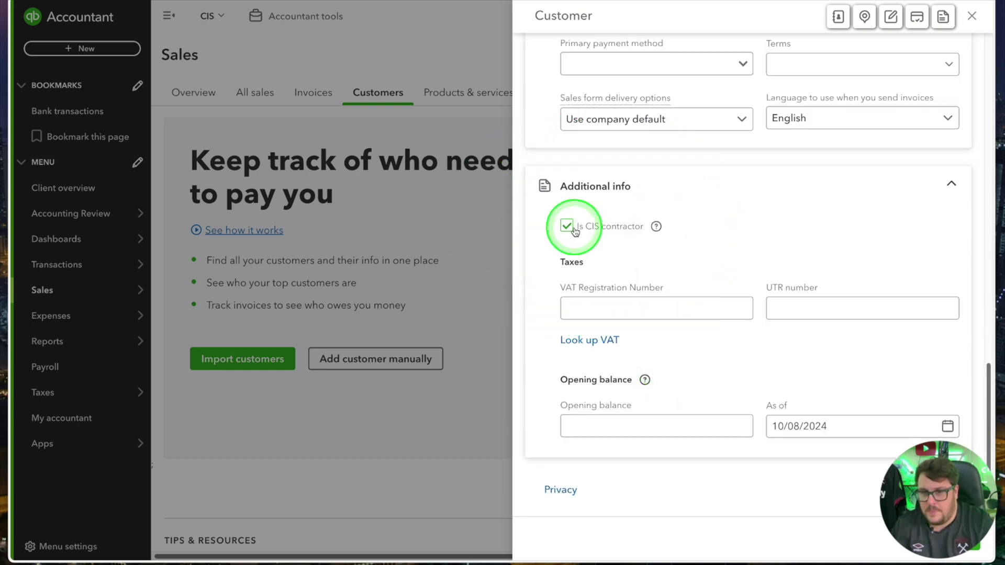
left_click(654, 226)
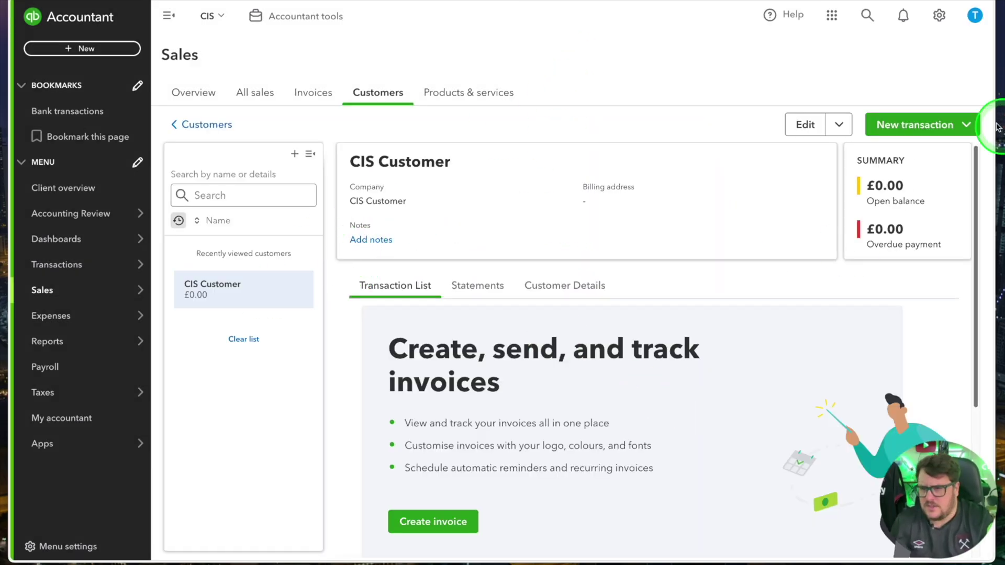
Step: Start a new invoice for CIS Customer and dismiss the automatic reminders and card fees pop-ups
left_click(912, 127)
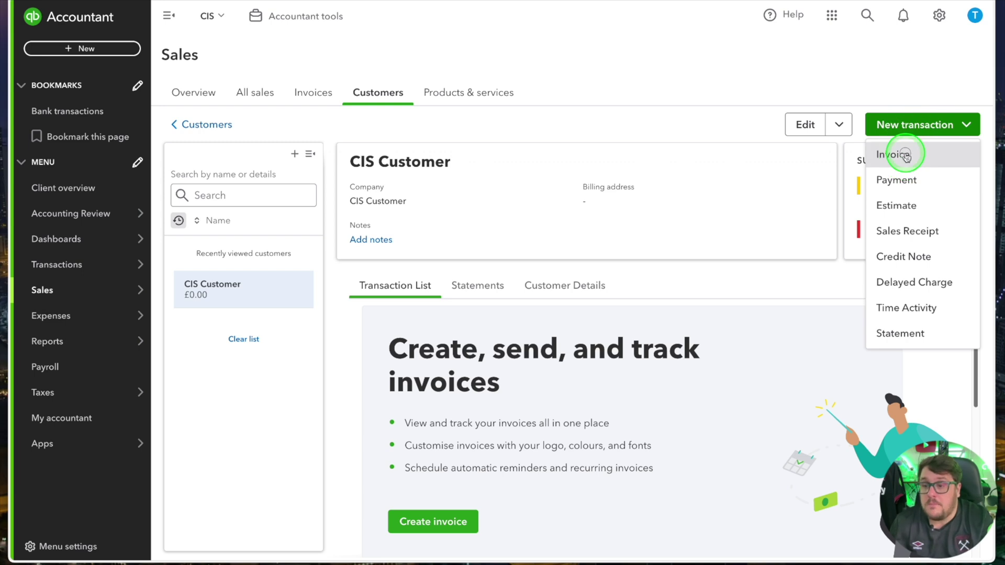
scroll(906, 156, "down", 2)
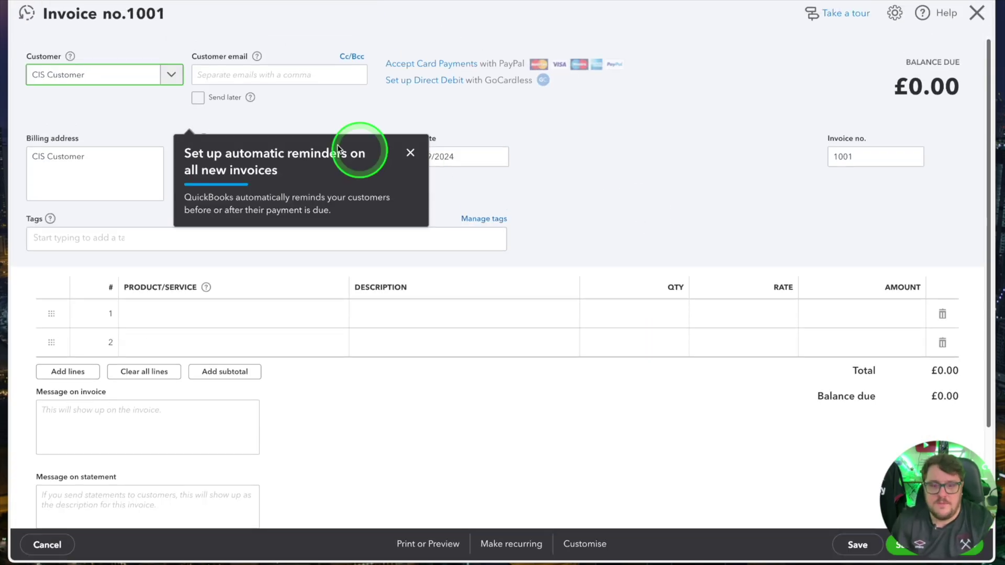
left_click(411, 151)
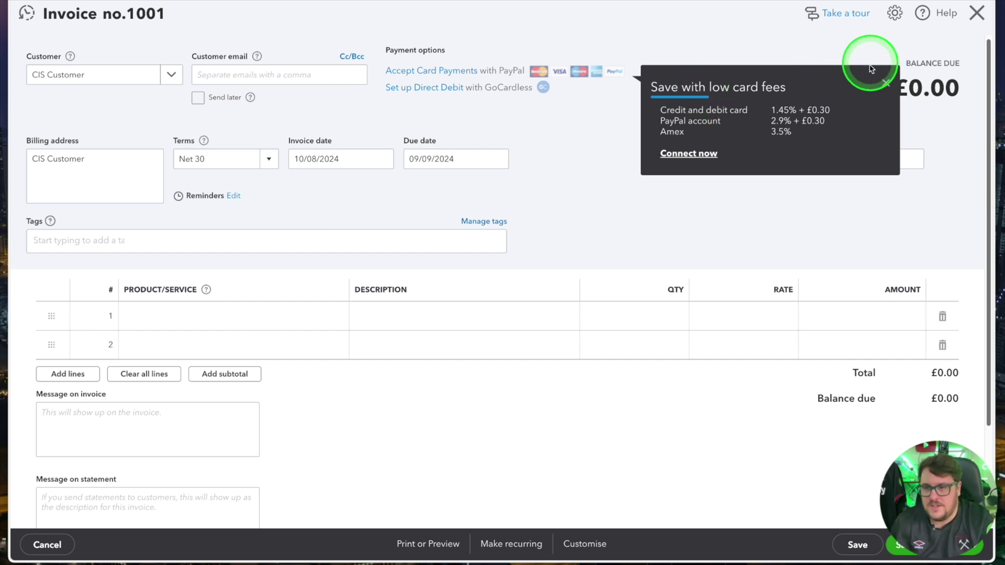
left_click(887, 87)
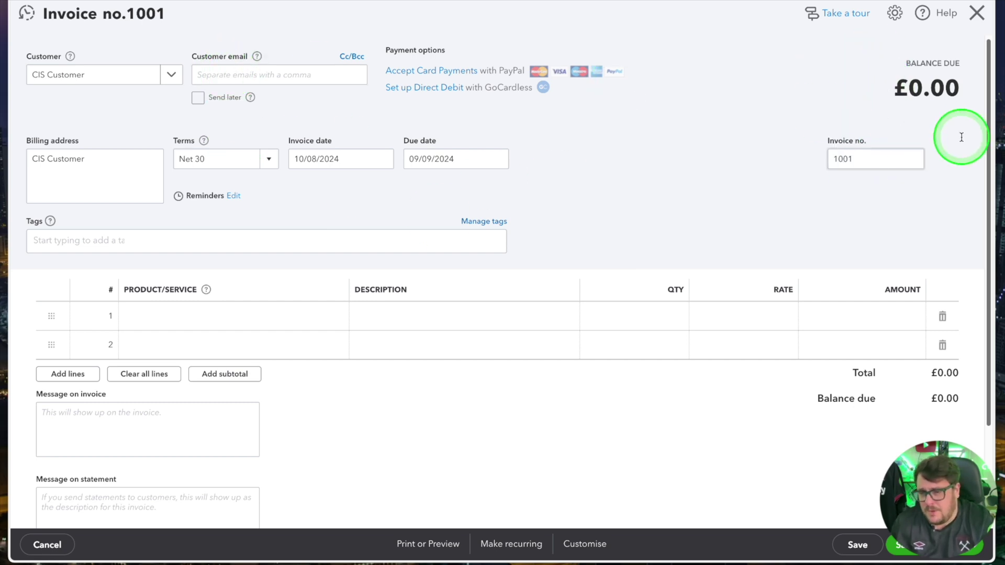
Step: Fill the invoice lines with CIS labour standard (20%), quantity 1 at 2,000, and CIS materials, quantity 1 at 100, and check the CIS deduction
left_click(202, 315)
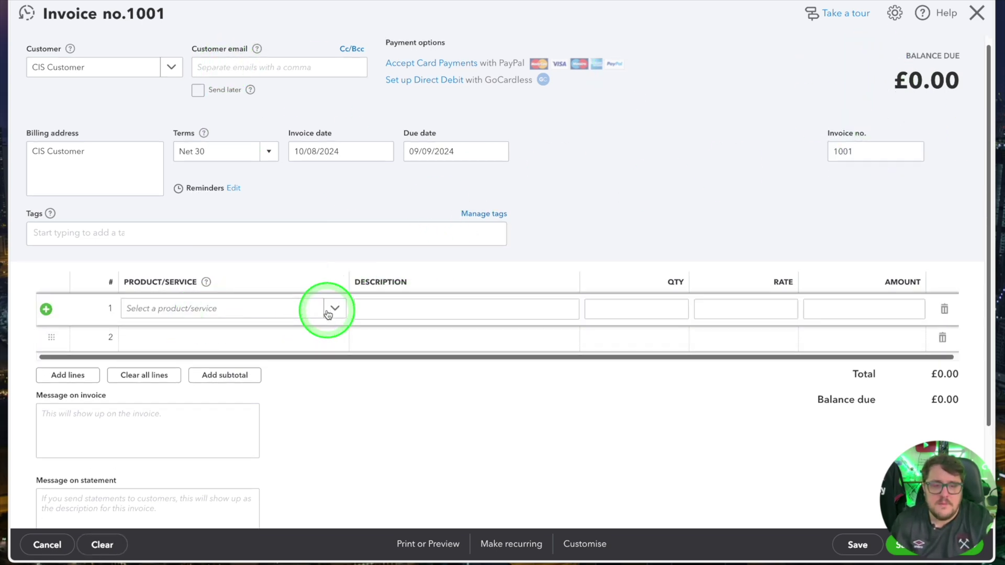
left_click(327, 313)
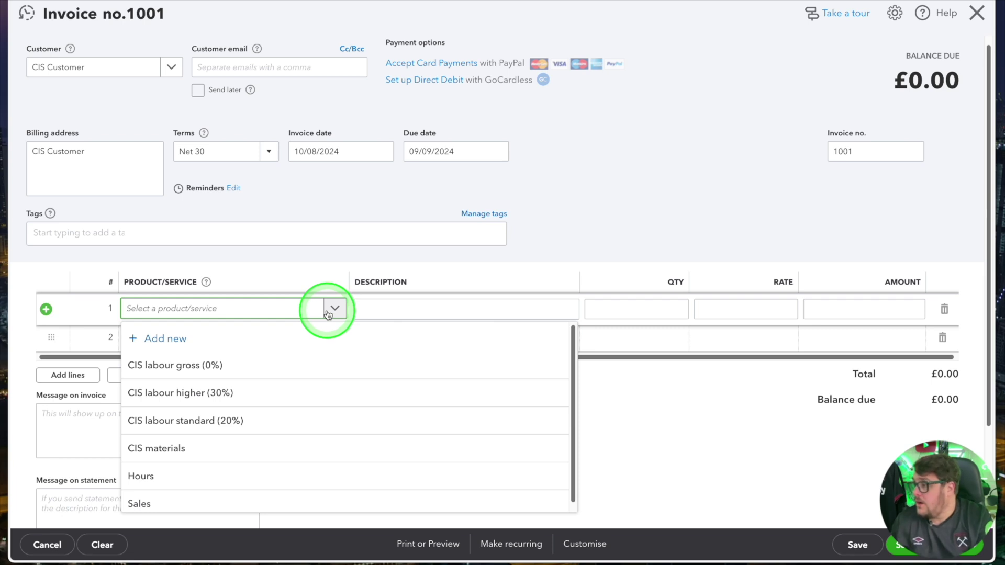
left_click(201, 362)
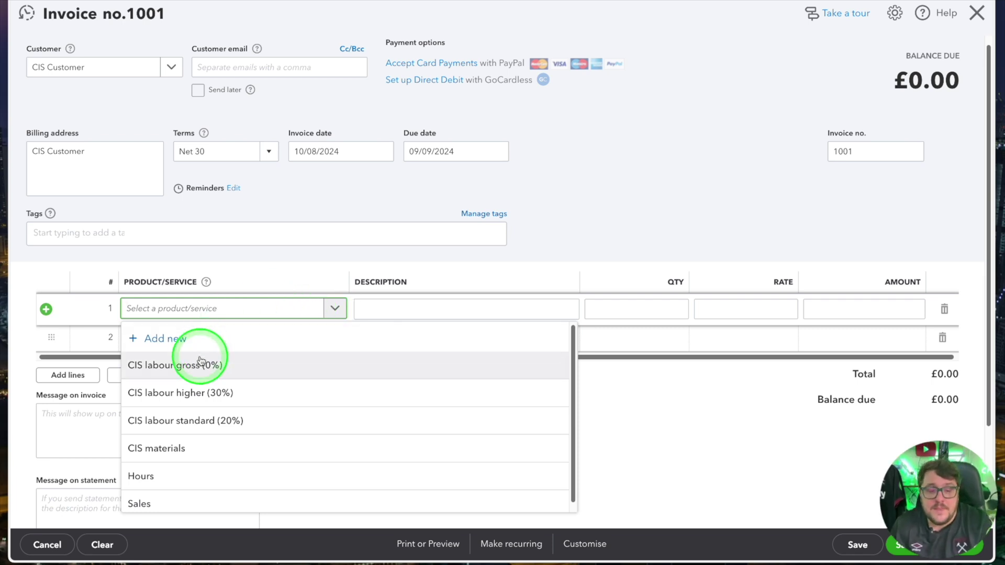
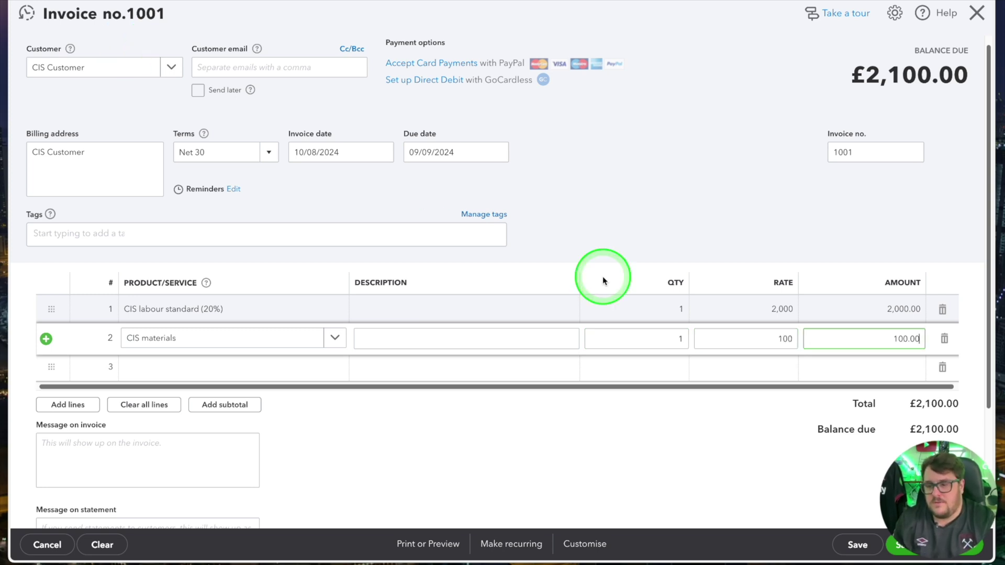
scroll(831, 331, "down", 2)
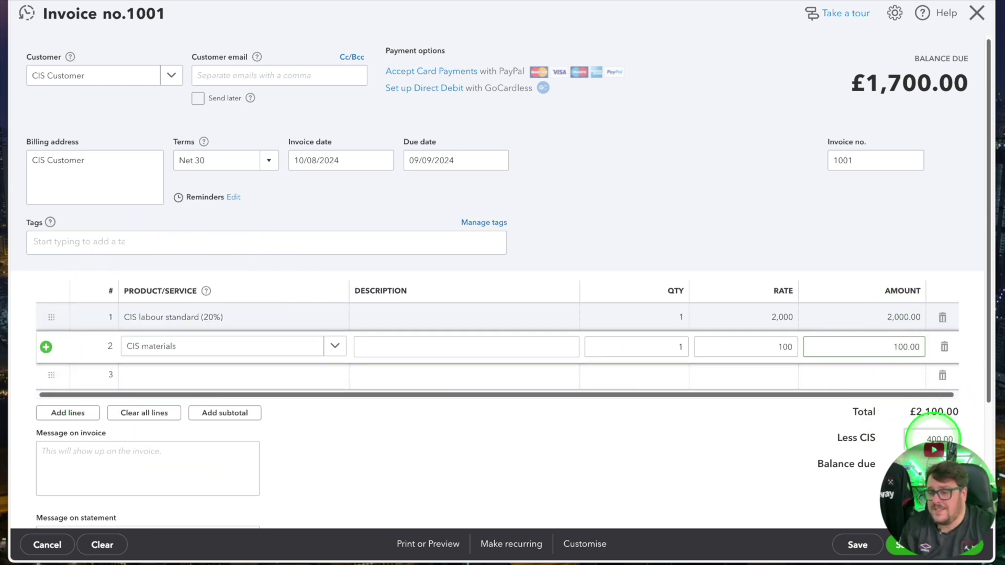
left_click(933, 440)
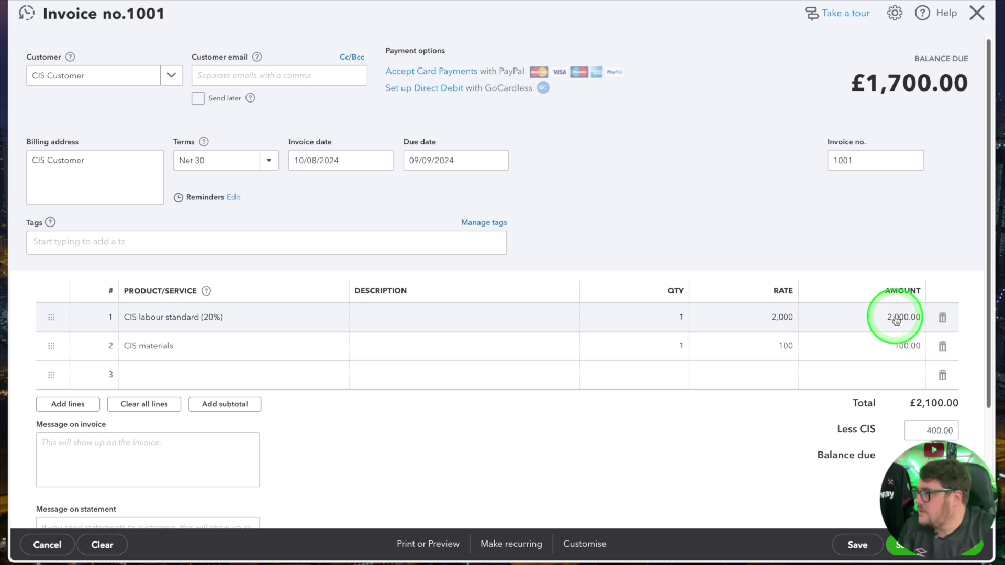
scroll(916, 422, "down", 3)
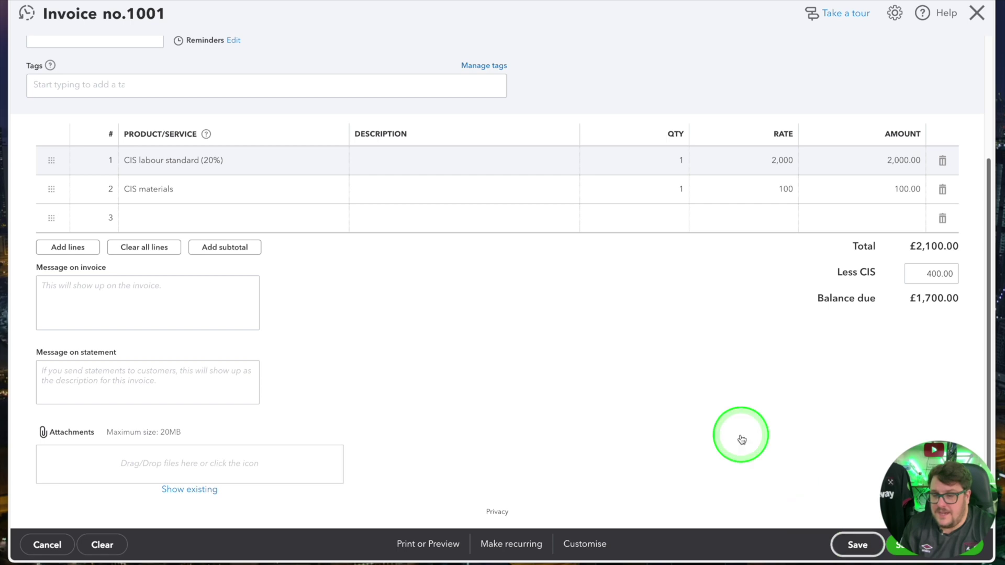
Step: Save the invoice by generating its print preview, and close both the preview and the invoice form
left_click(429, 544)
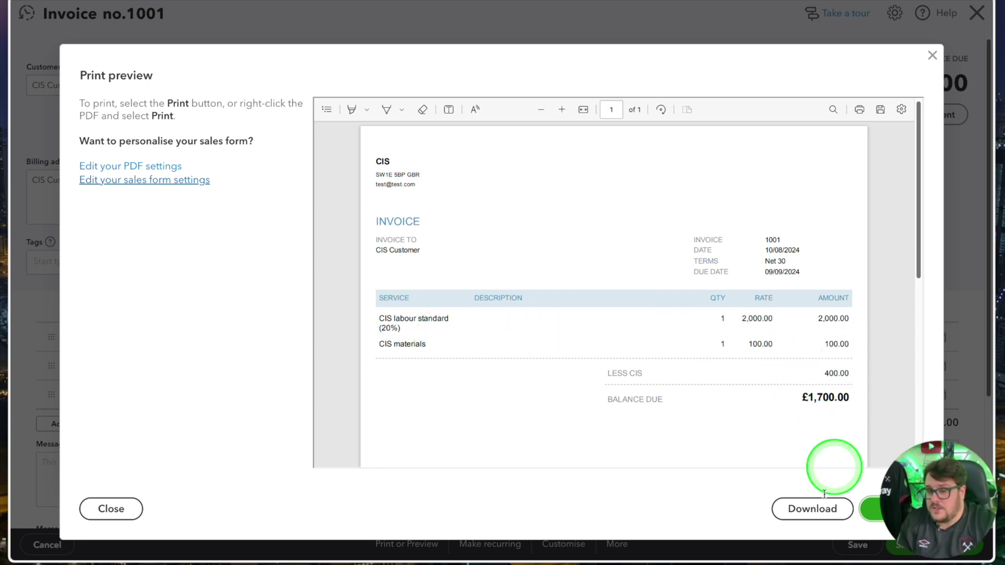
left_click(932, 57)
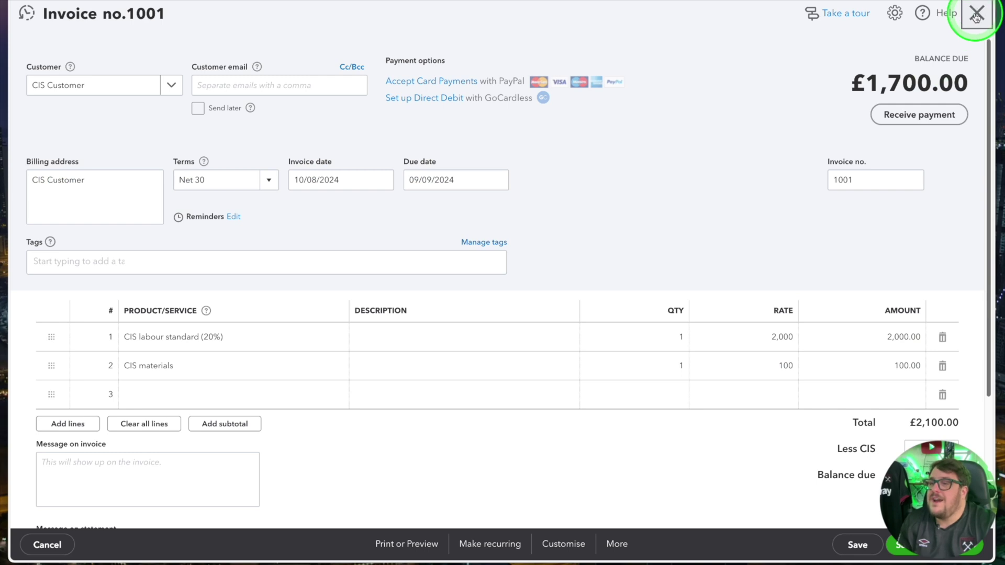
left_click(977, 16)
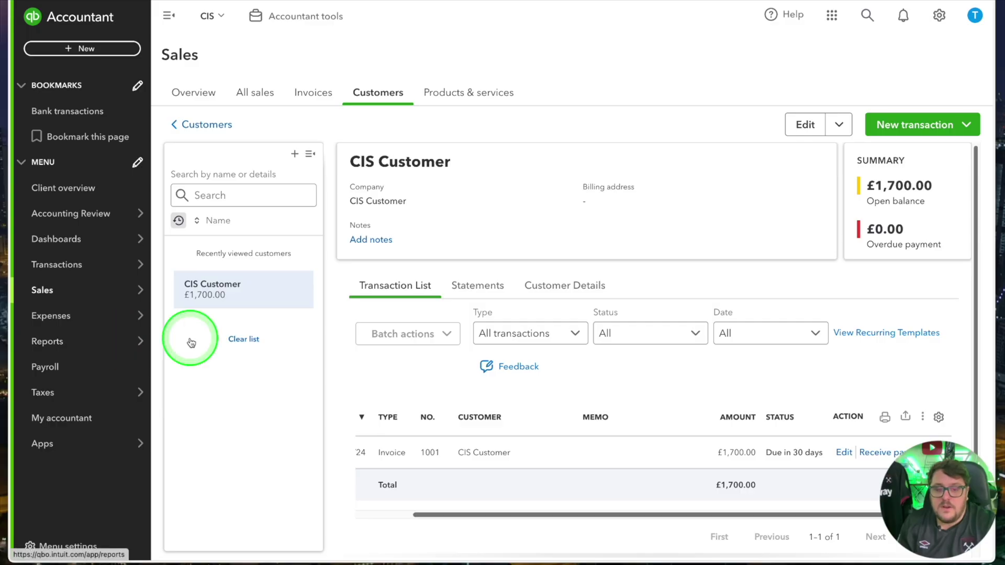
Step: Open the CIS Suffered Summary report from the Manage Construction Industry Scheme (CIS) reports
left_click(93, 349)
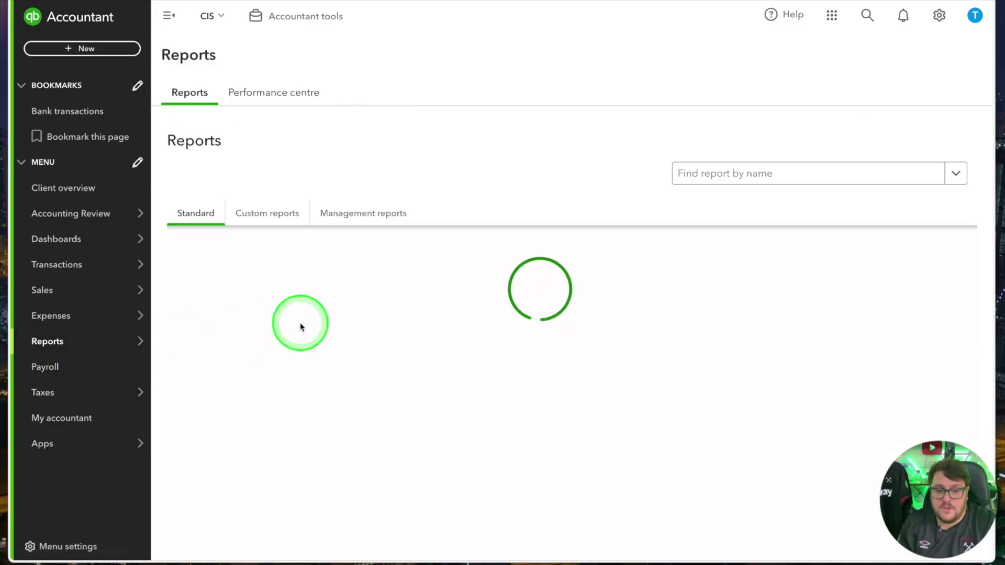
scroll(614, 410, "down", 10)
scroll(563, 432, "down", 10)
scroll(562, 432, "up", 1)
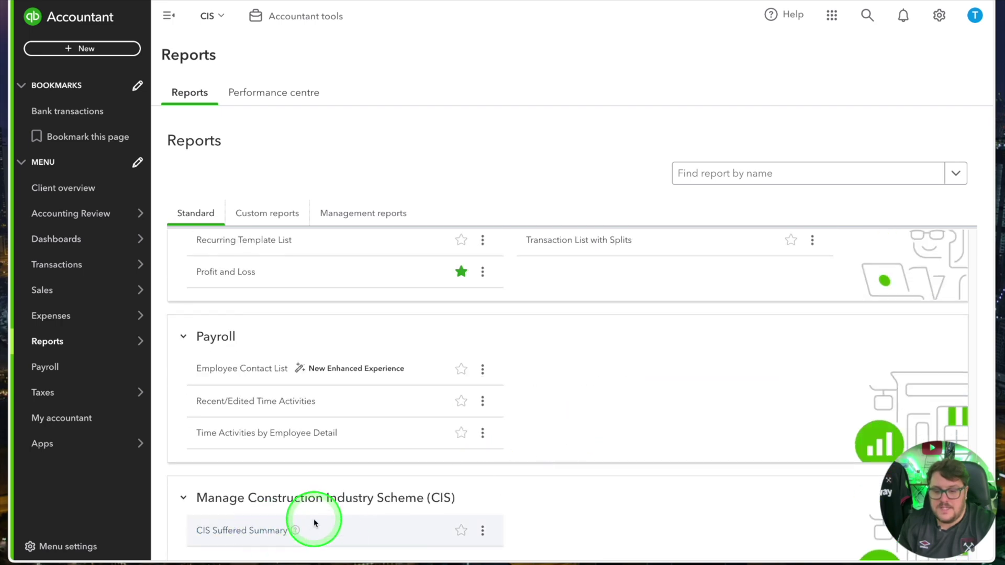
left_click(254, 530)
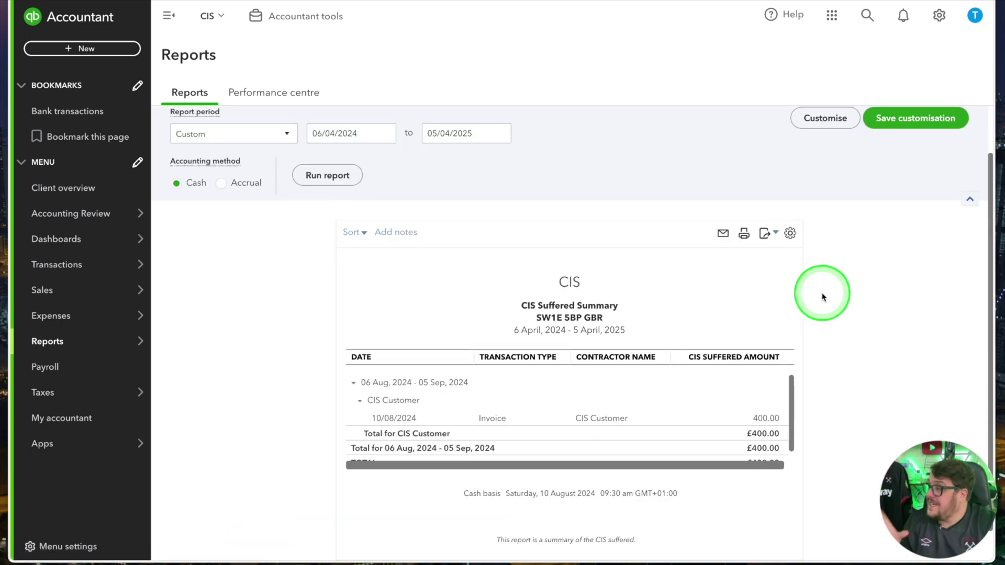
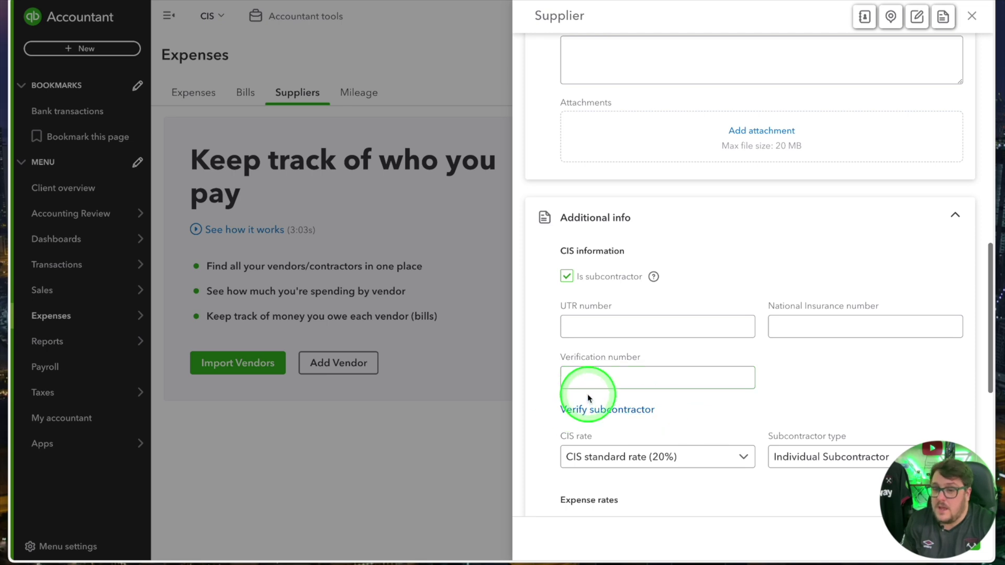
Step: Review the new supplier's CIS rate and subcontractor type options, keep CIS standard rate (20%) and Individual Subcontractor, and save the supplier
scroll(782, 387, "down", 5)
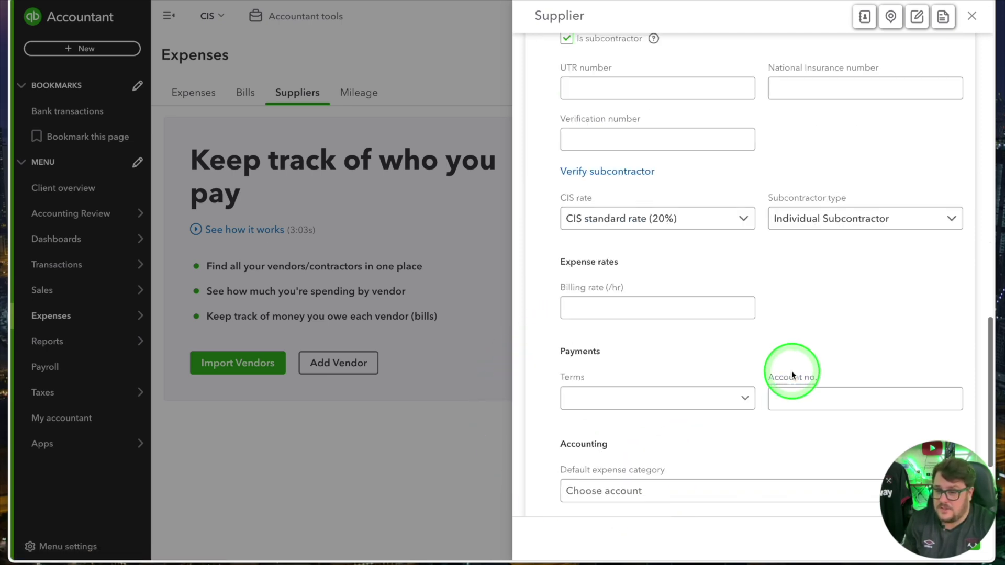
scroll(794, 373, "up", 3)
left_click(690, 352)
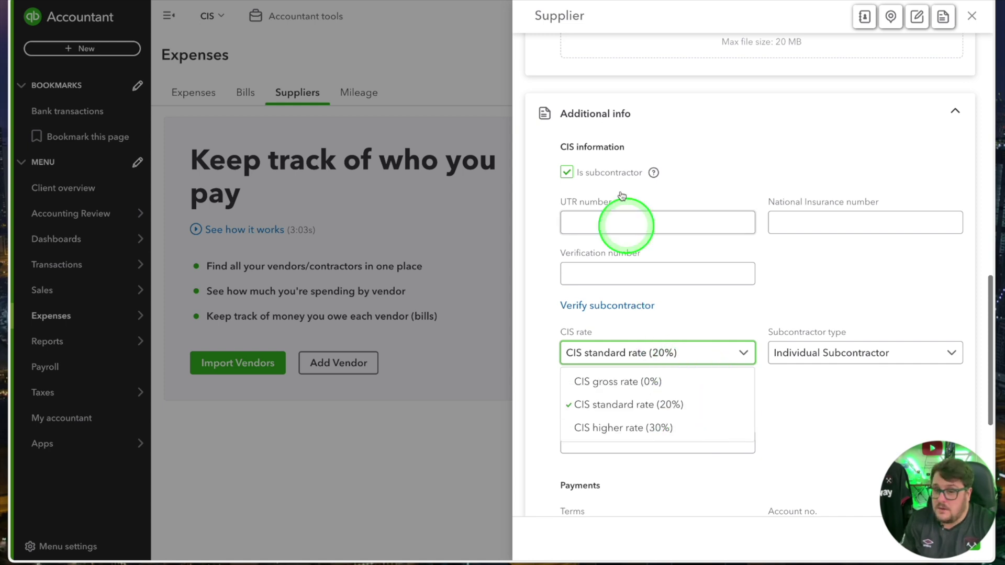
left_click(643, 275)
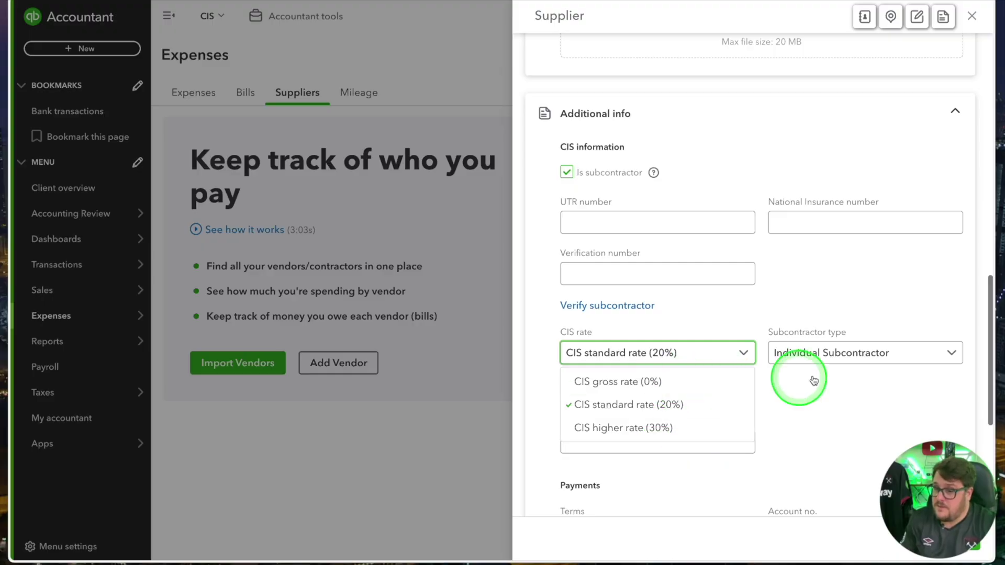
left_click(859, 352)
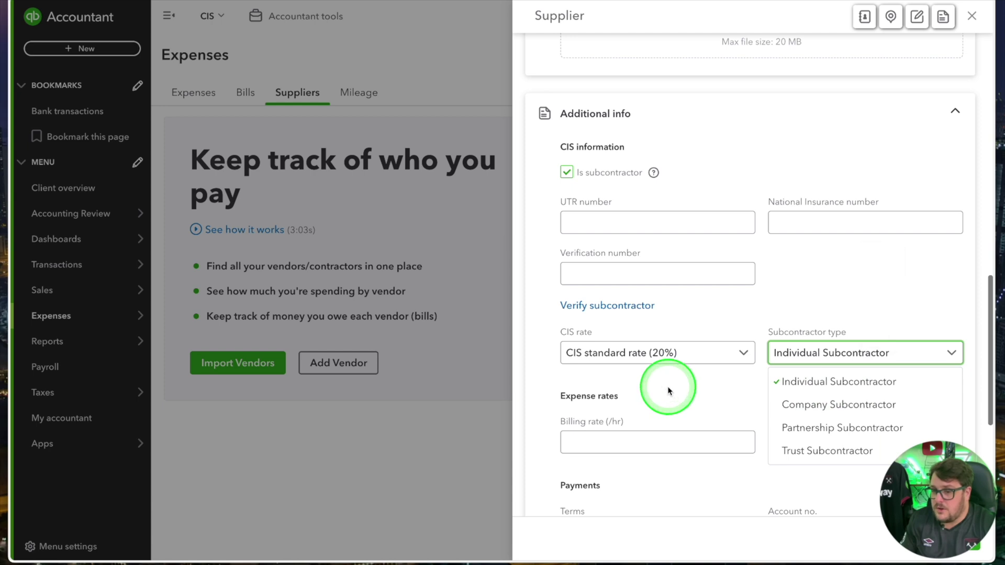
left_click(712, 384)
scroll(733, 366, "down", 3)
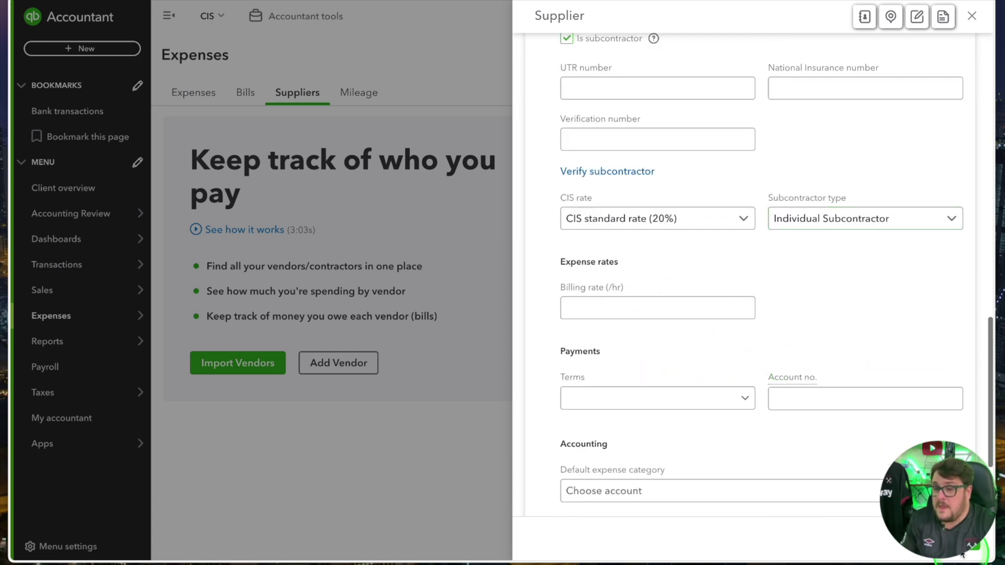
left_click(856, 510)
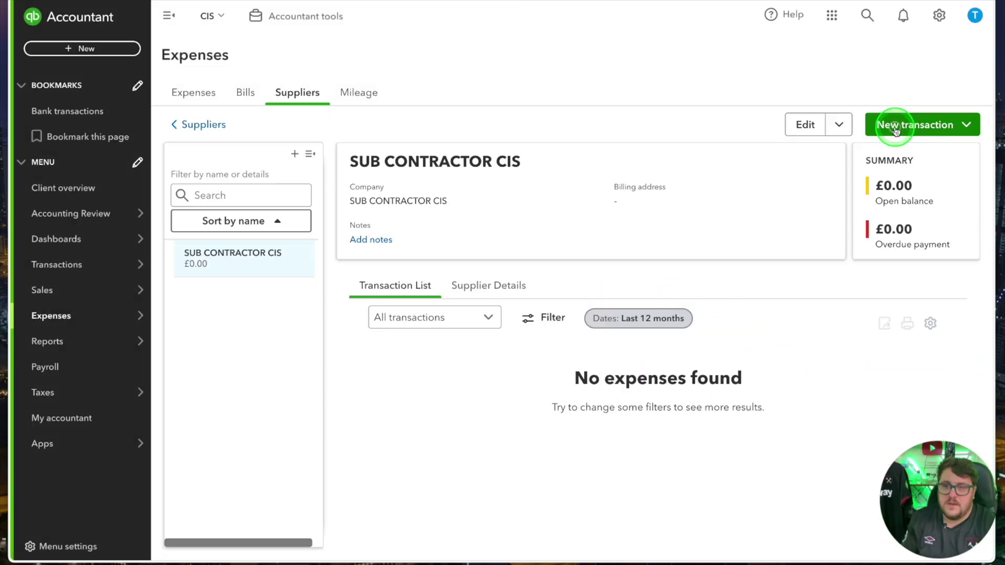
Step: Create a bill for SUB CONTRACTOR CIS with 1,000 under CIS cost standard (20%) and save it
left_click(895, 125)
scroll(477, 271, "down", 2)
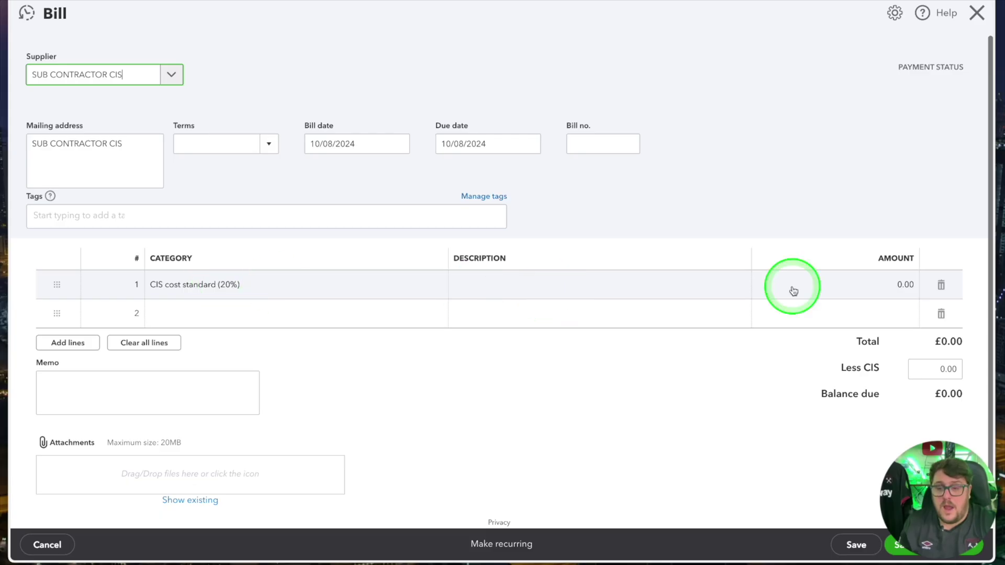
left_click(832, 288)
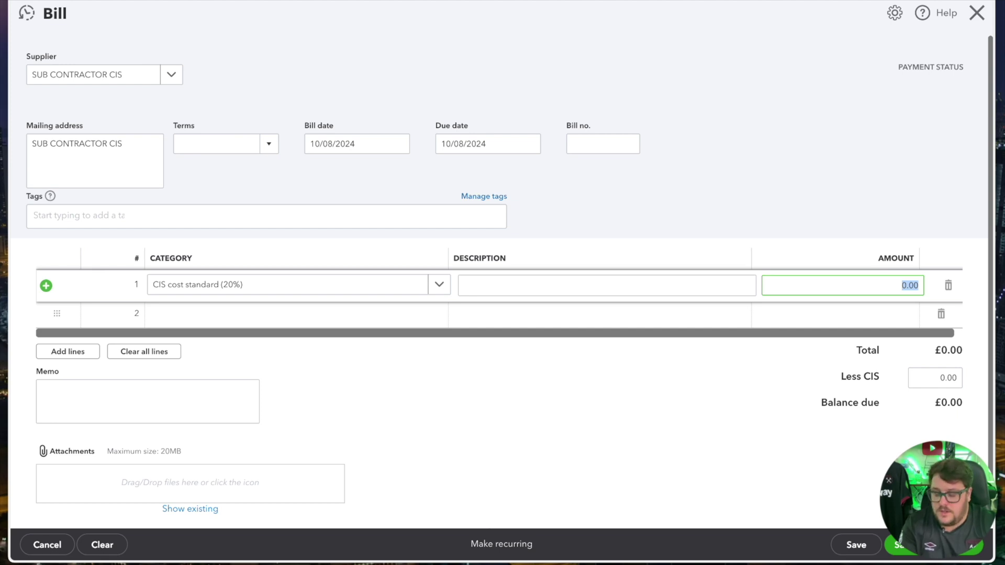
left_click(108, 11)
left_click(570, 158)
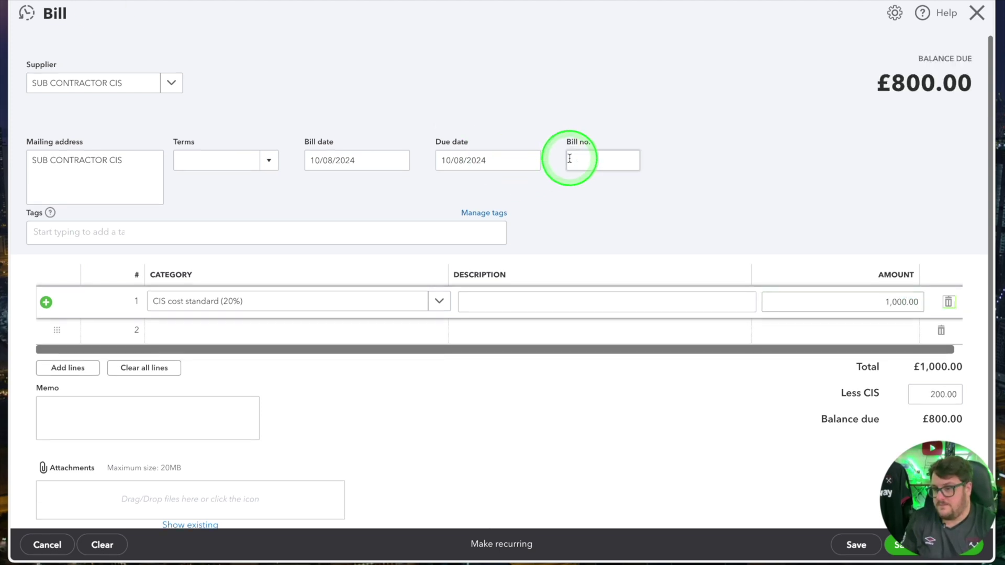
left_click(976, 423)
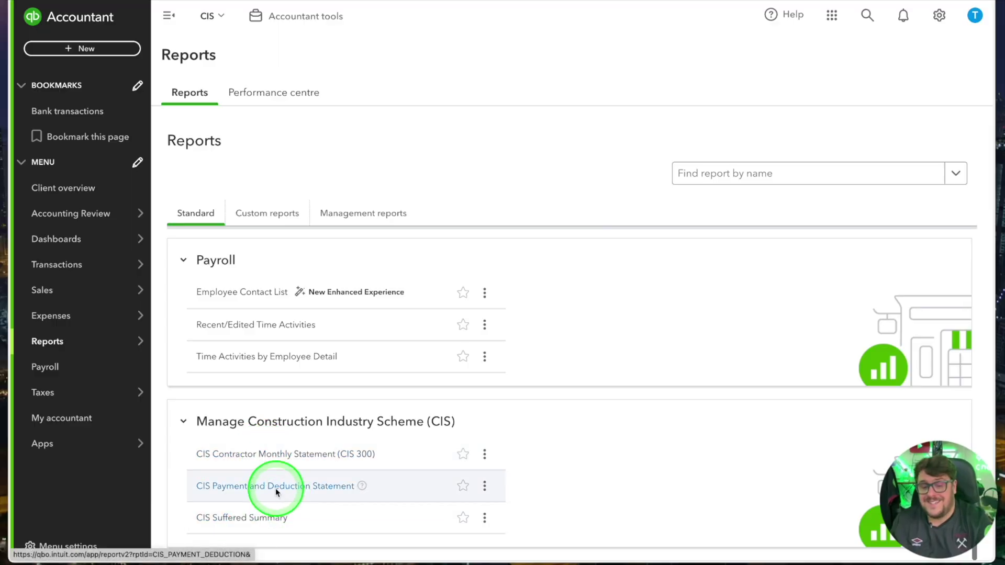
Step: Open the CIS Payment and Deduction Statement and examine its subcontractor payment and deduction columns
left_click(278, 489)
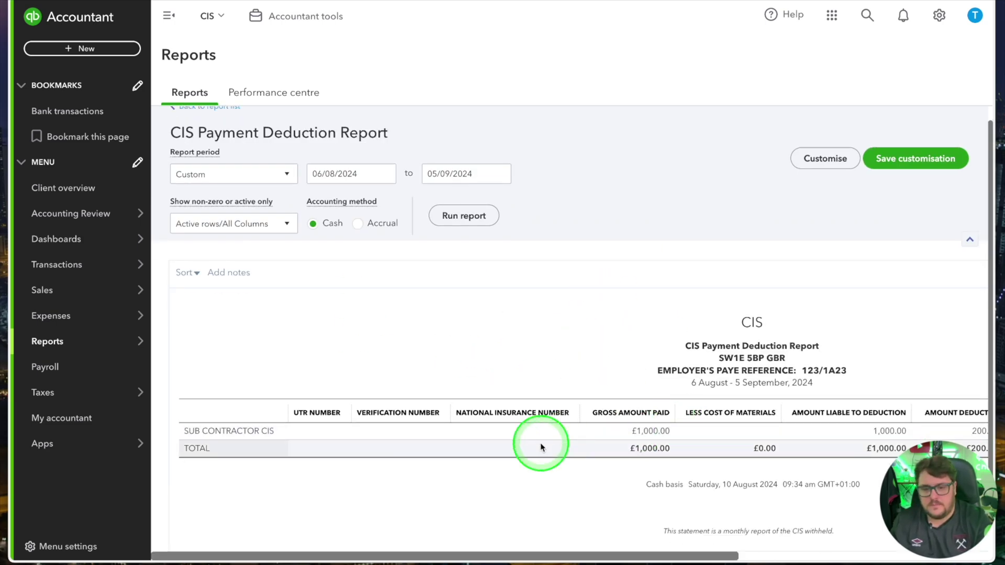
scroll(539, 435, "right", 6)
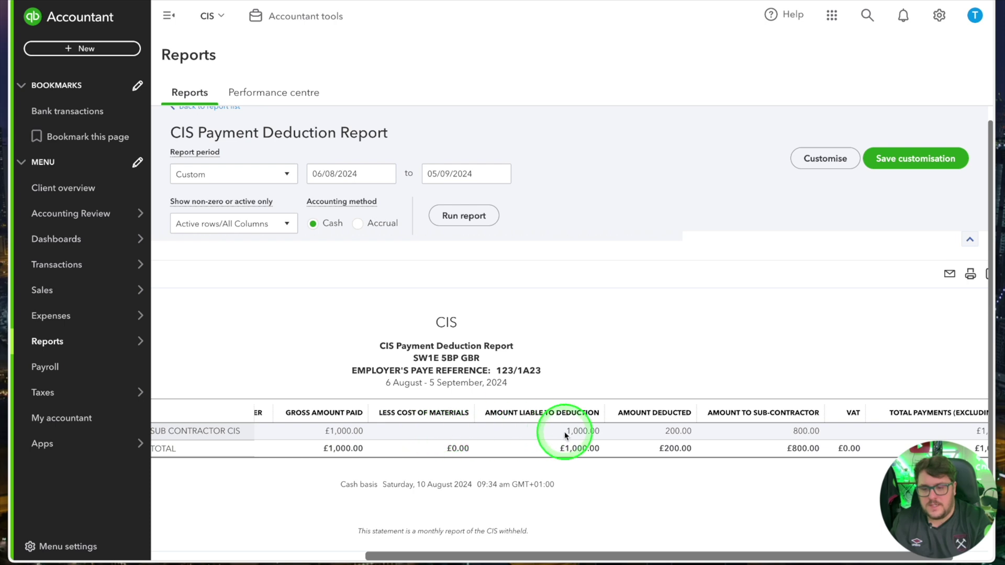
scroll(564, 432, "right", 2)
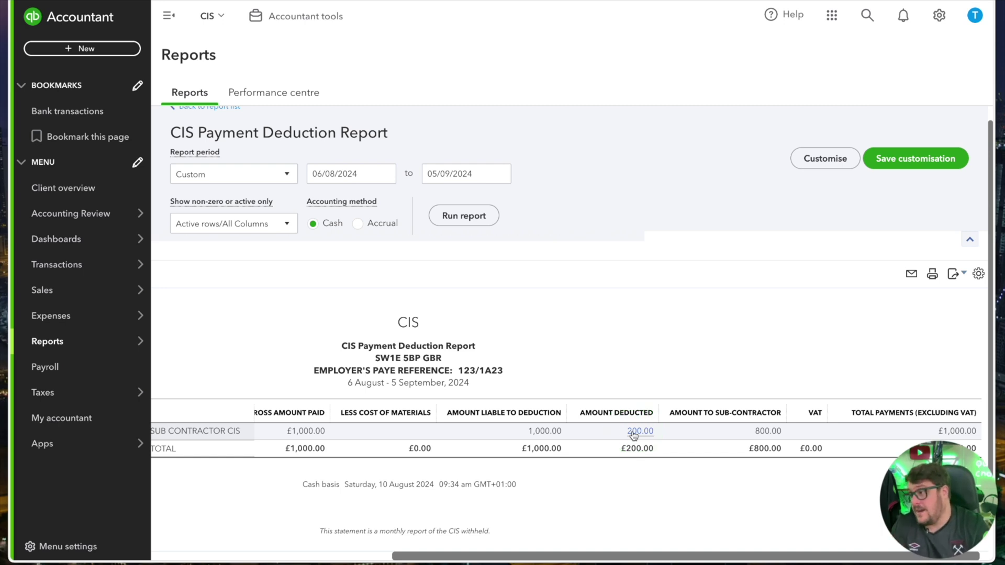
scroll(621, 399, "up", 1)
scroll(654, 414, "left", 8)
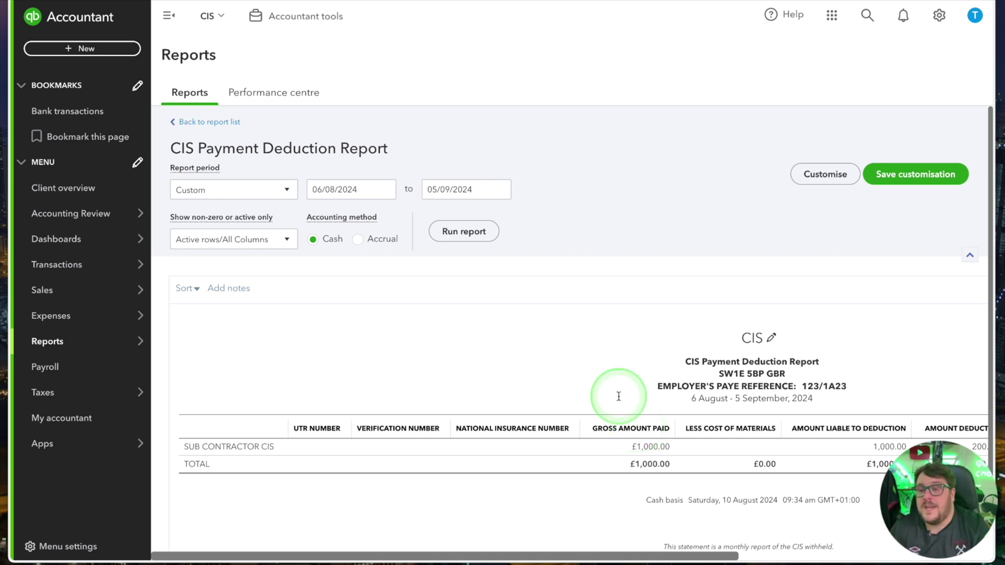
Step: Return to the report list, open the CIS Contractor Monthly Statement (CIS 300) and examine its payments and CIS withheld
left_click(220, 121)
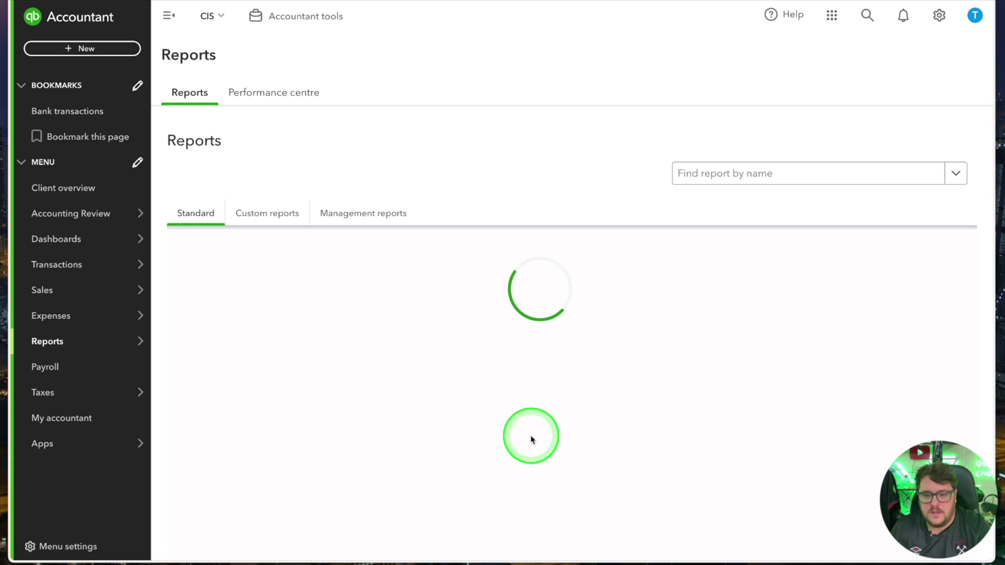
left_click(292, 455)
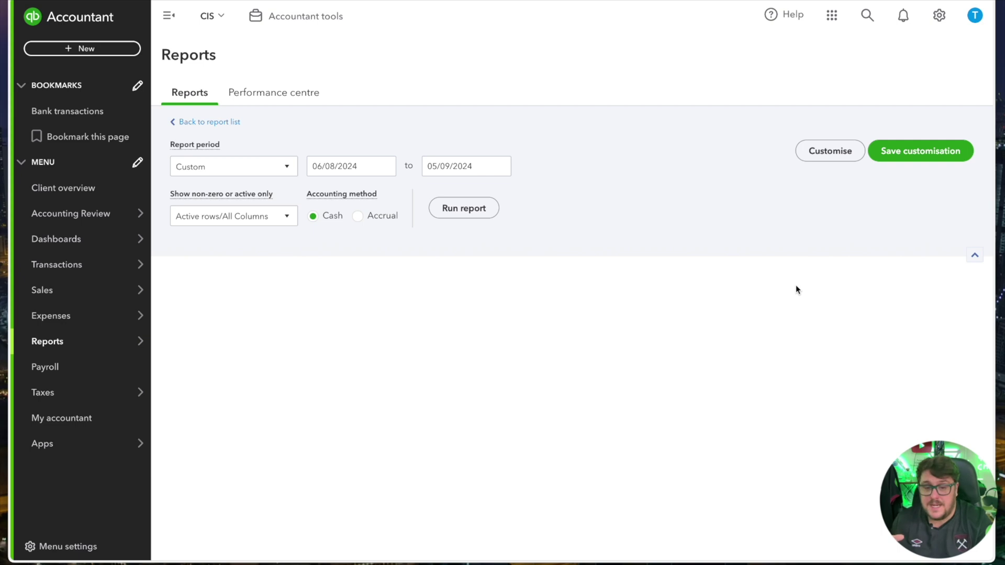
scroll(774, 366, "down", 1)
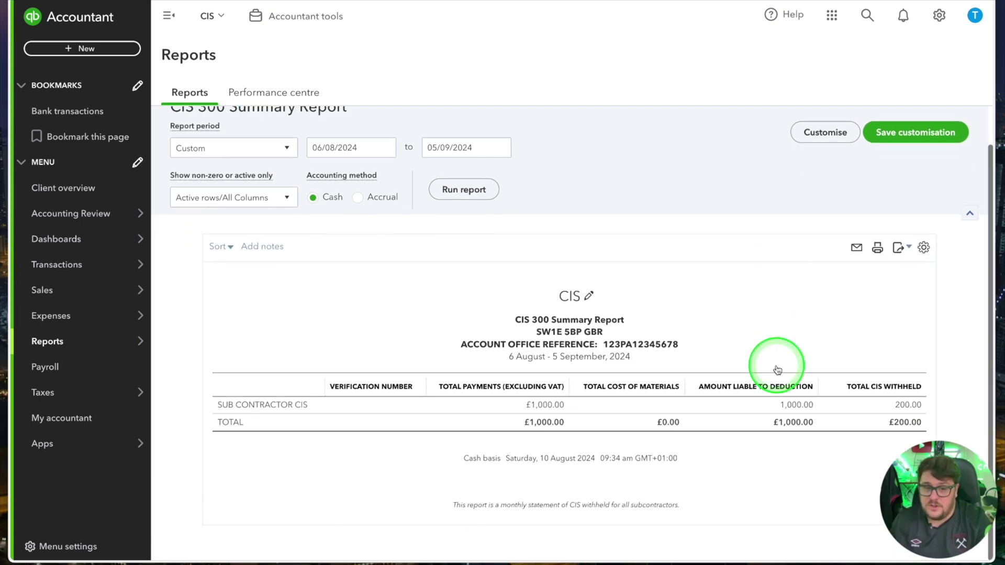
scroll(776, 370, "up", 2)
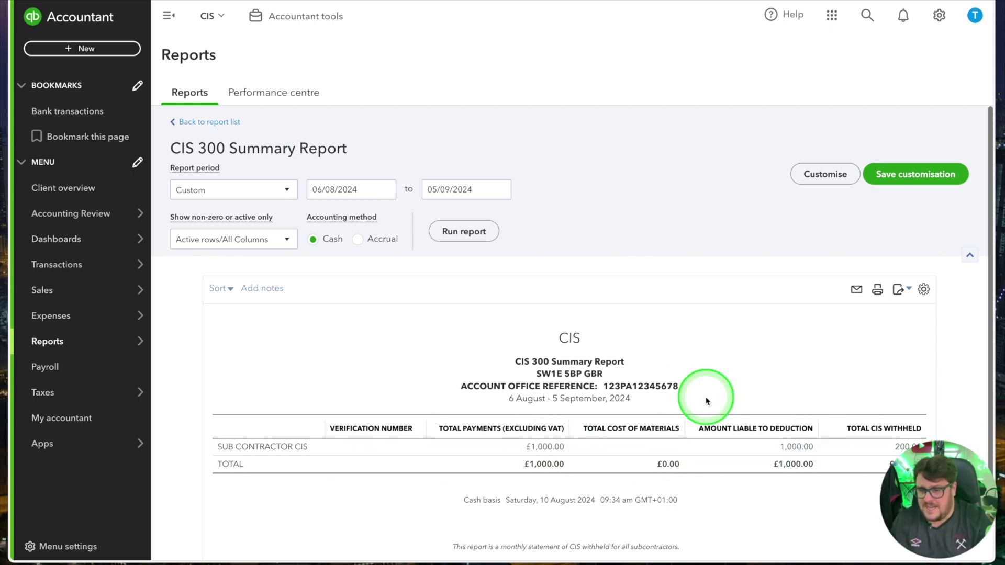
Step: Open the CIS page of the Taxes area
mouse_move(77, 276)
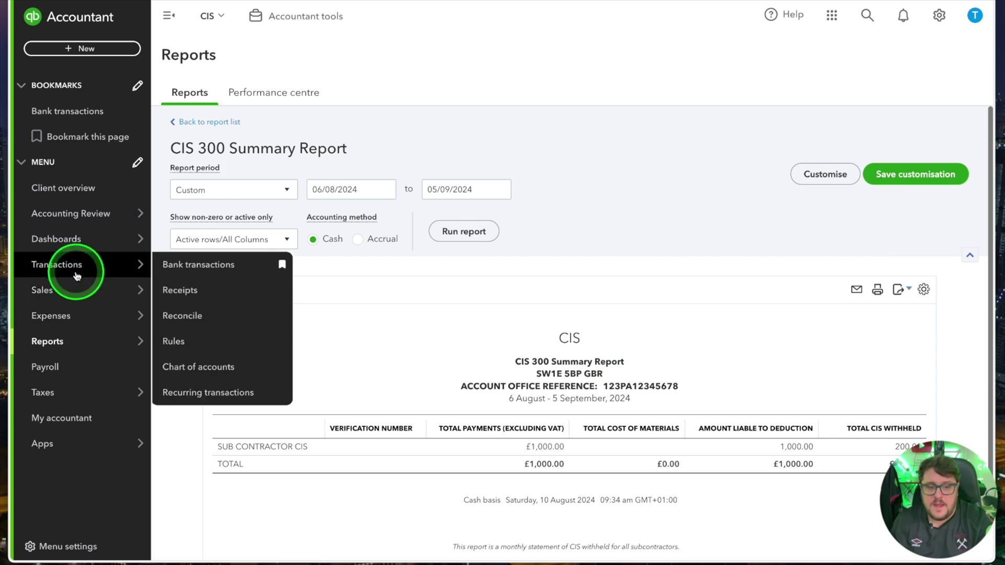
mouse_move(101, 388)
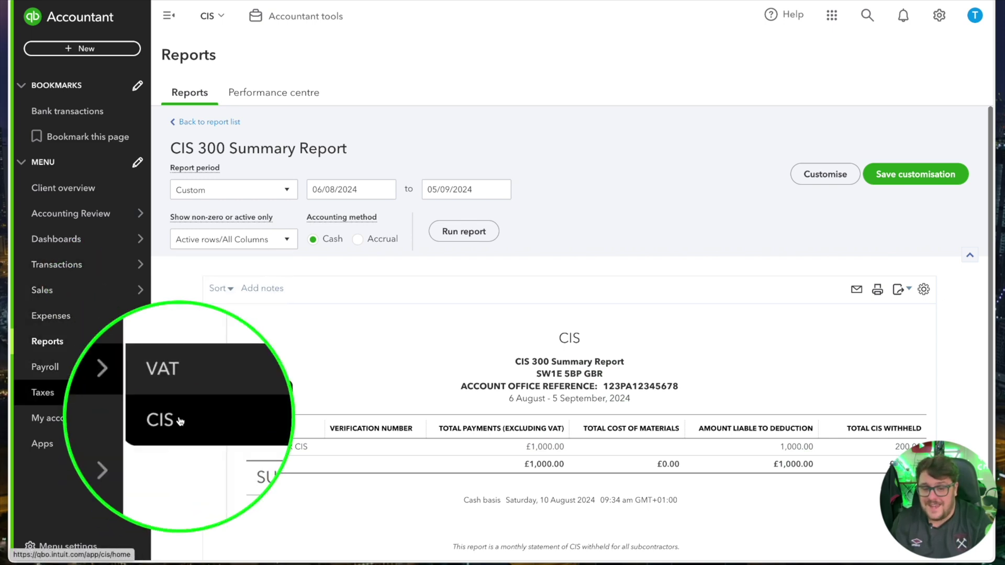
left_click(220, 416)
left_click(632, 287)
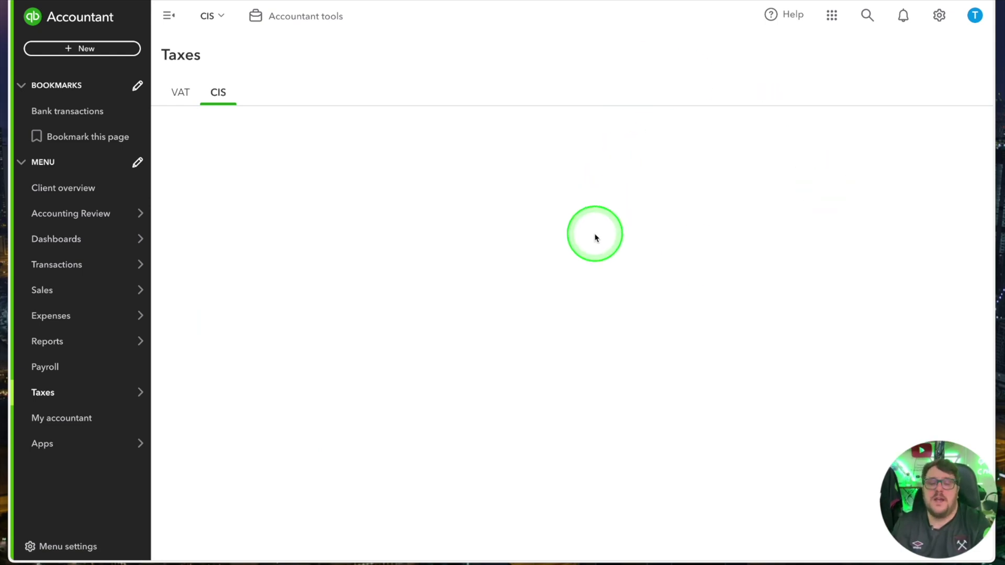
Step: Prepare the August CIS return for 06/08/2024 - 05/09/2024, accept the declaration and check its filing and statement options
key("Escape")
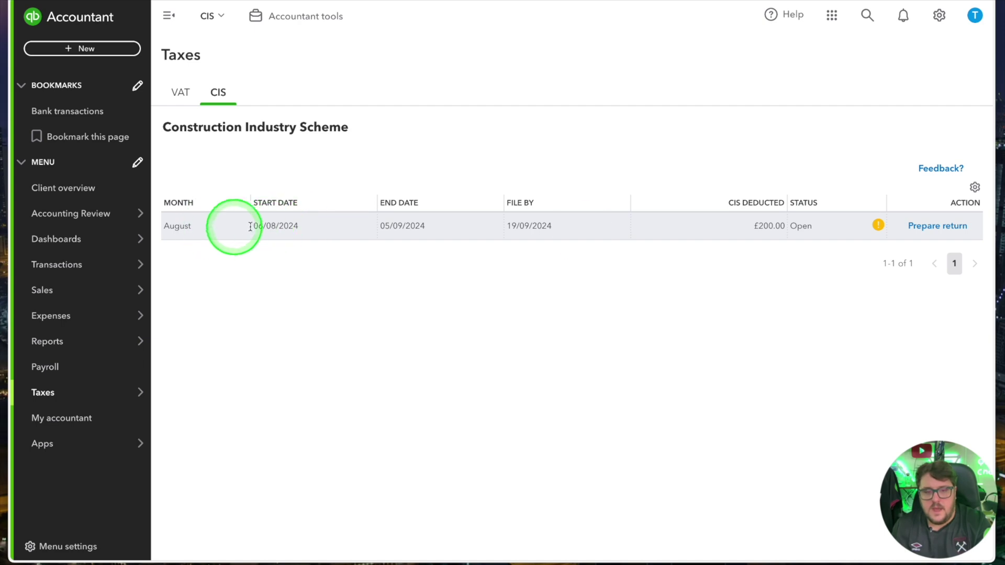
left_click(909, 235)
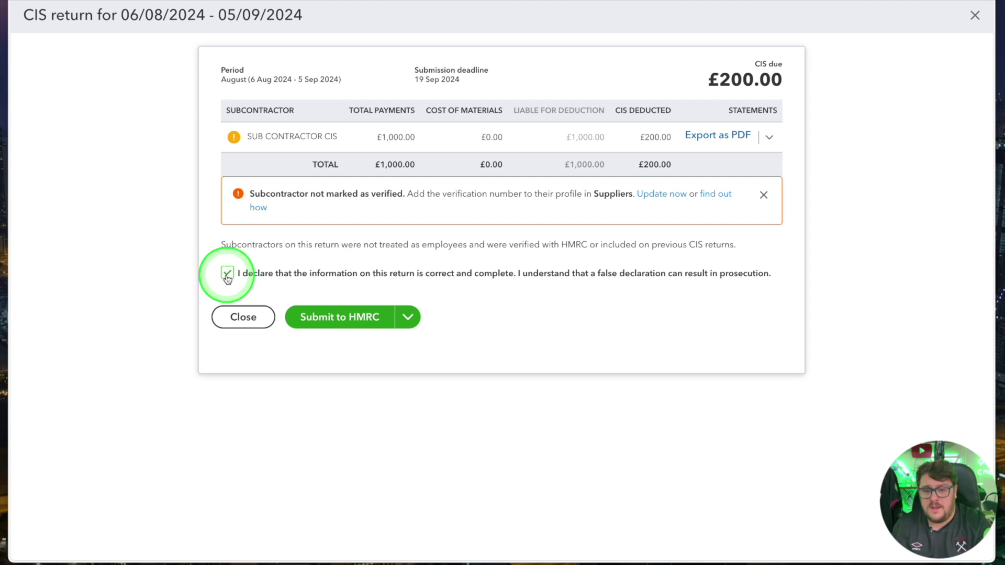
left_click(408, 316)
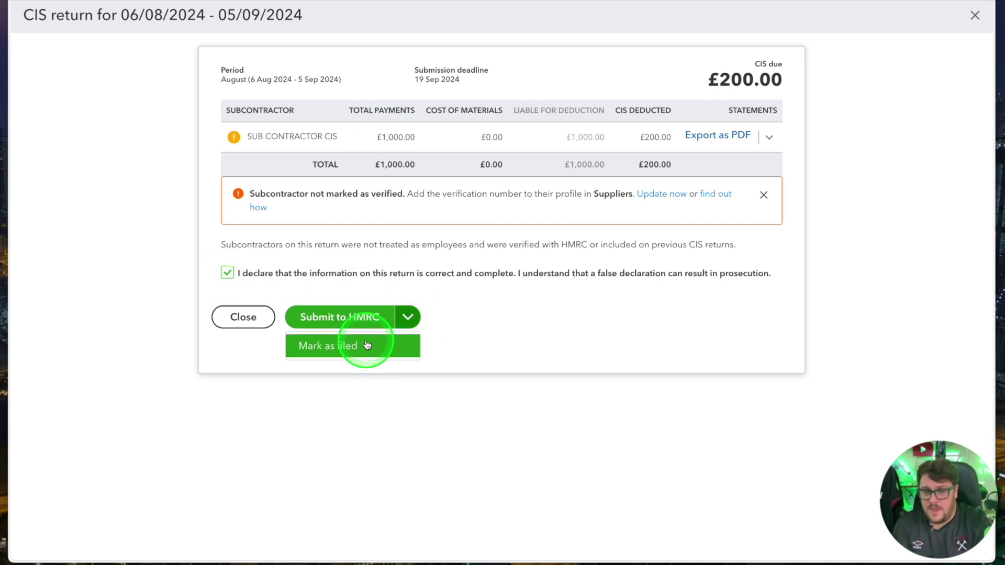
left_click(544, 242)
left_click(770, 137)
left_click(770, 136)
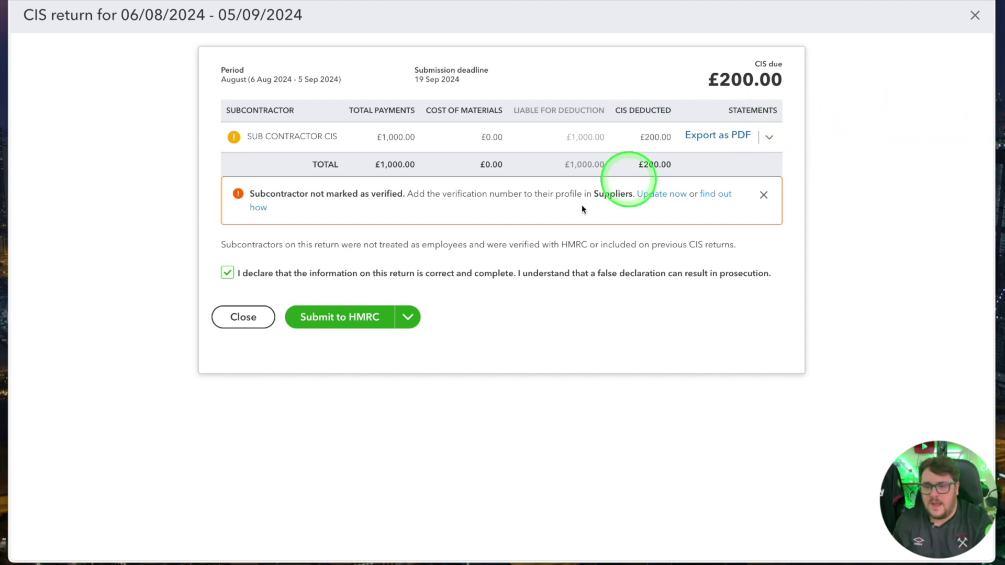
Step: Mark the prepared CIS return as filed instead of submitting it to HMRC
left_click(408, 317)
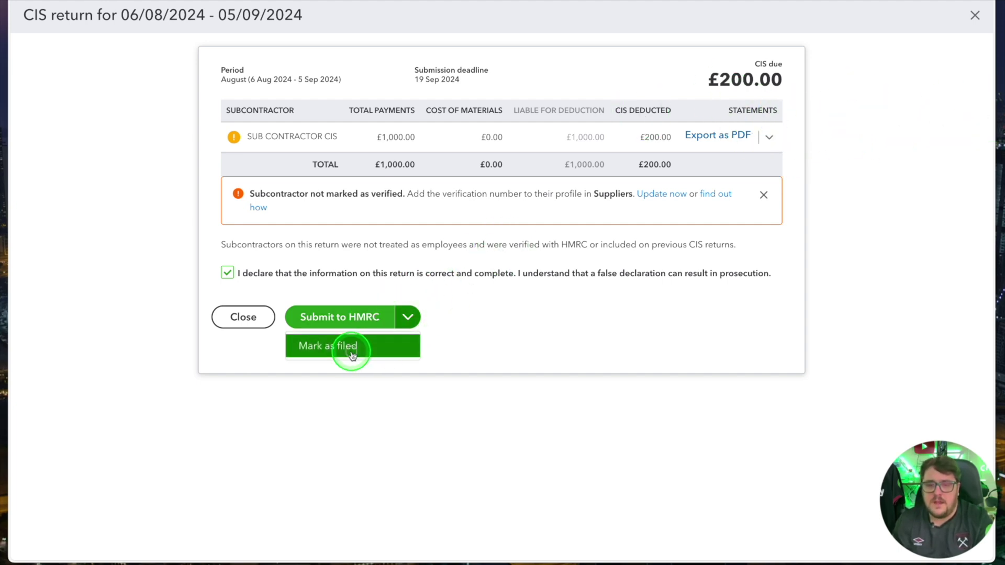
left_click(377, 344)
left_click(502, 343)
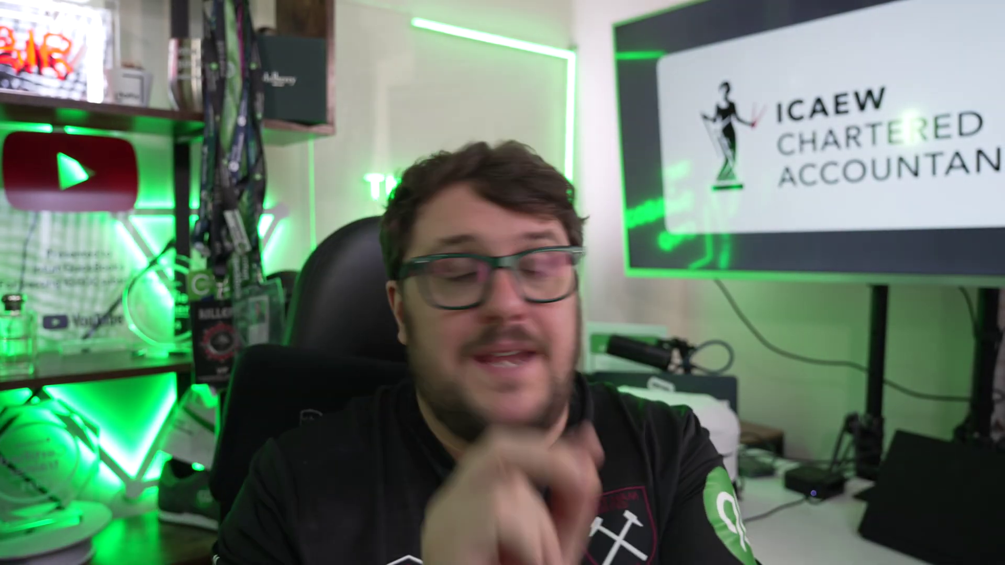
Step: Try to send the CIS Sub statement from the filed 06/02/2021 - 05/03/2021 return, and close the return
left_click(857, 197)
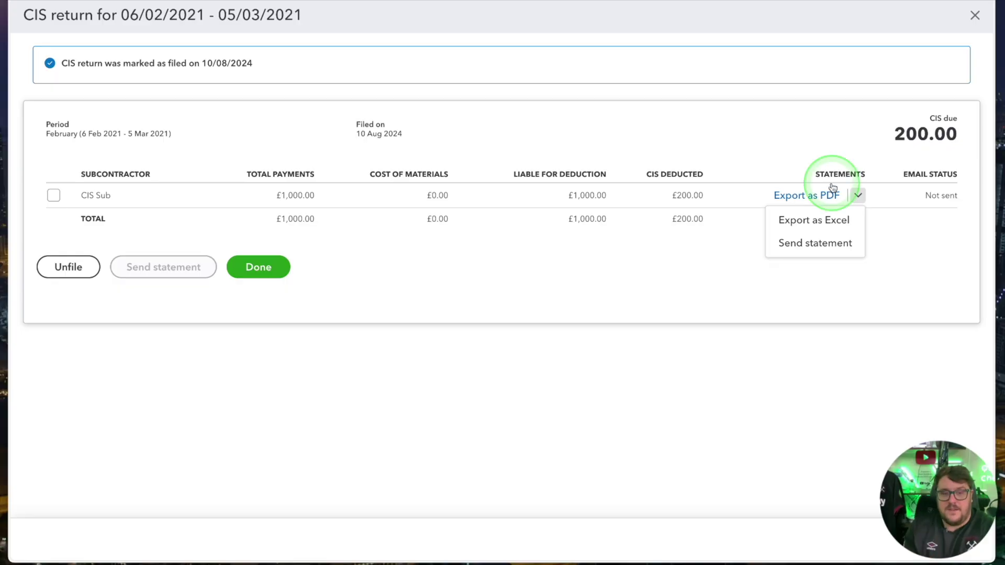
left_click(663, 181)
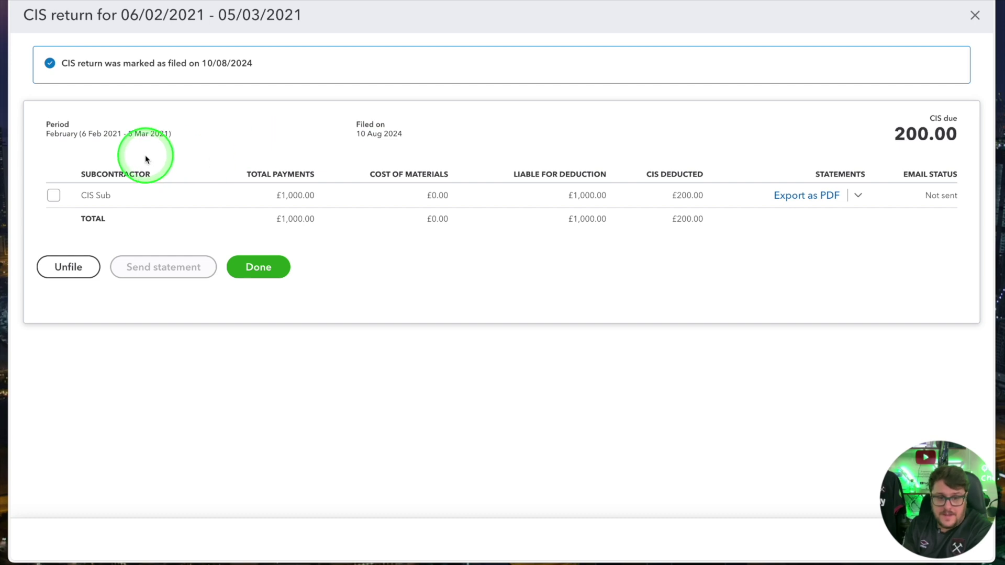
left_click(54, 196)
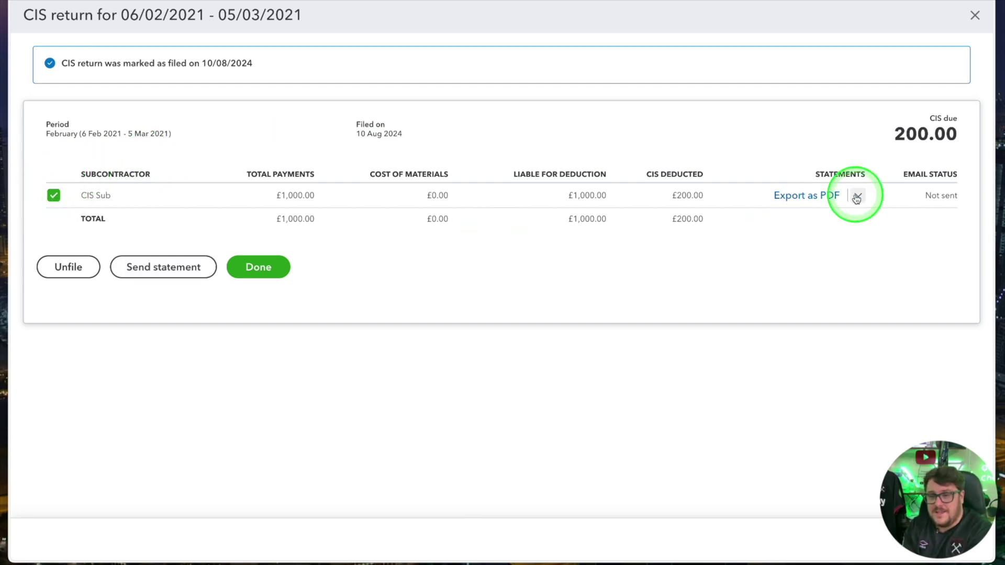
left_click(142, 268)
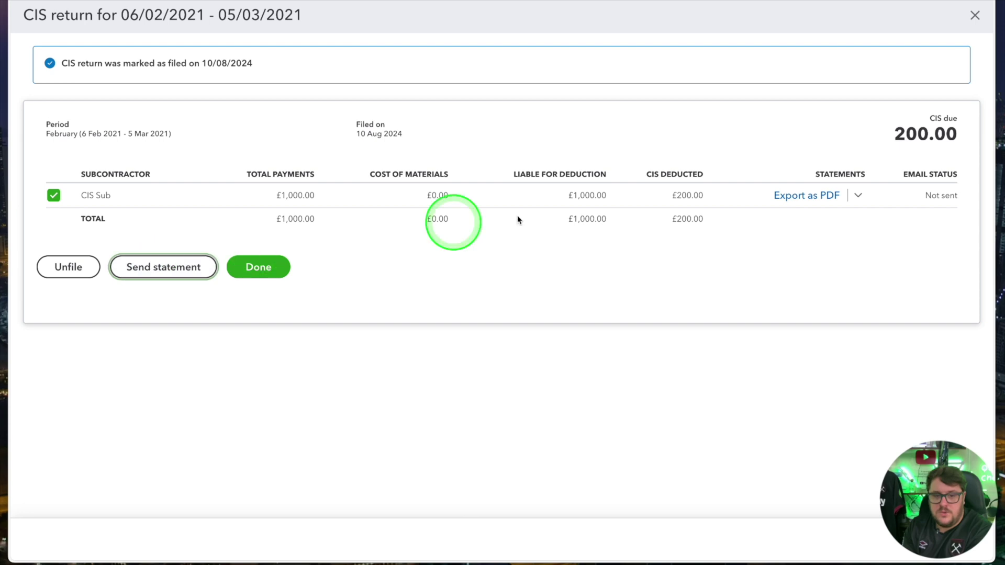
left_click(512, 325)
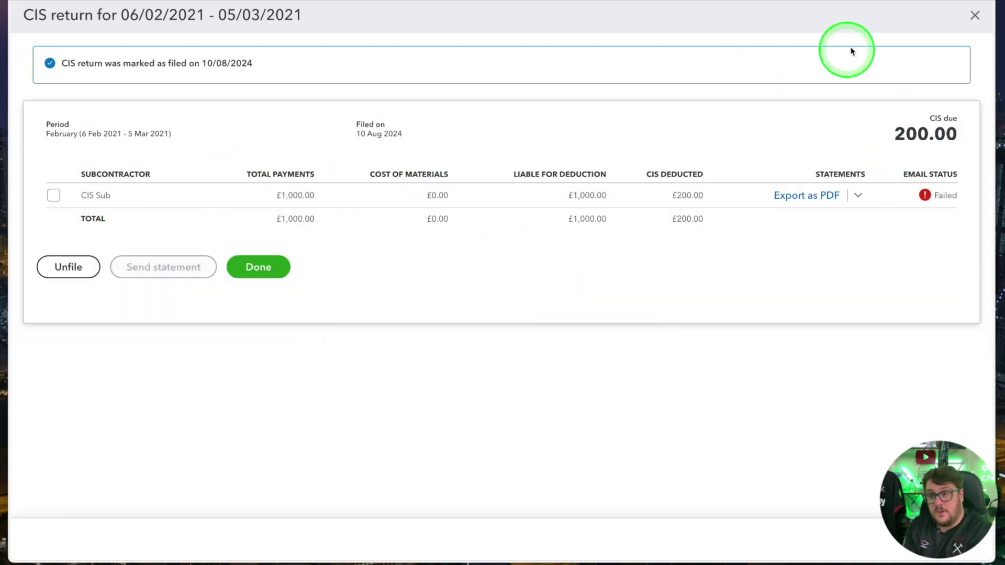
left_click(975, 15)
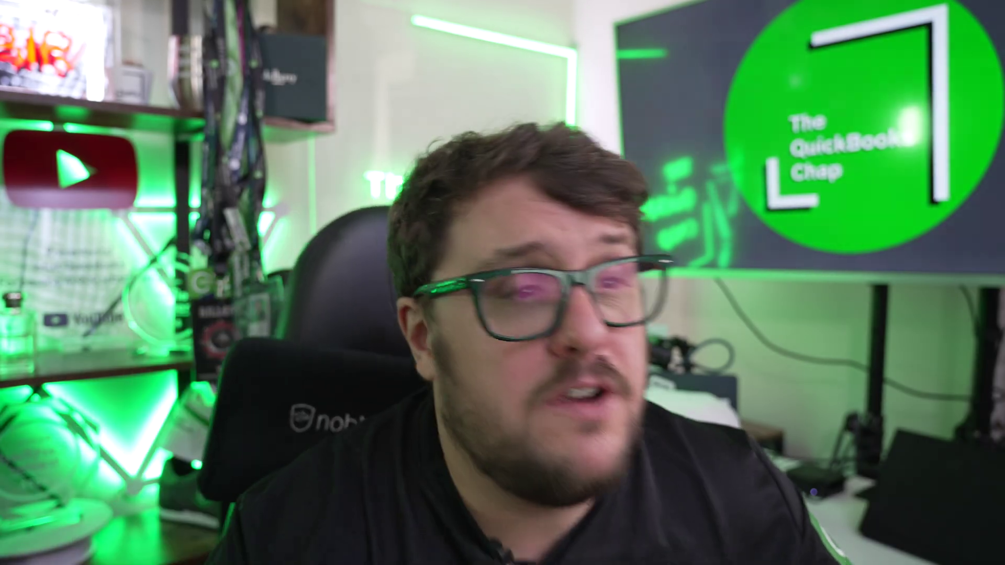
Step: Select the CIS Sub line on the filed February 2021 return and send its statement again
left_click(54, 198)
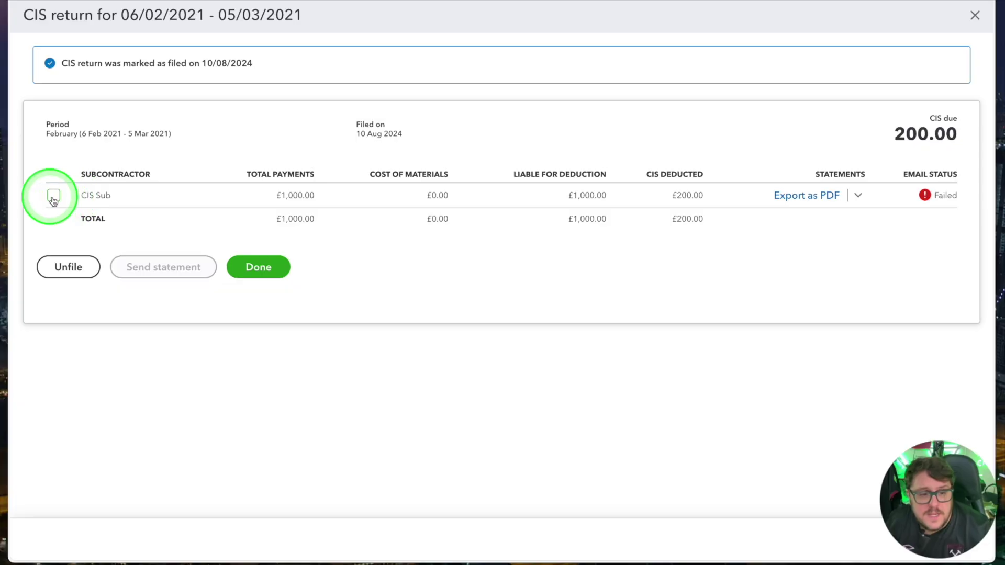
left_click(144, 265)
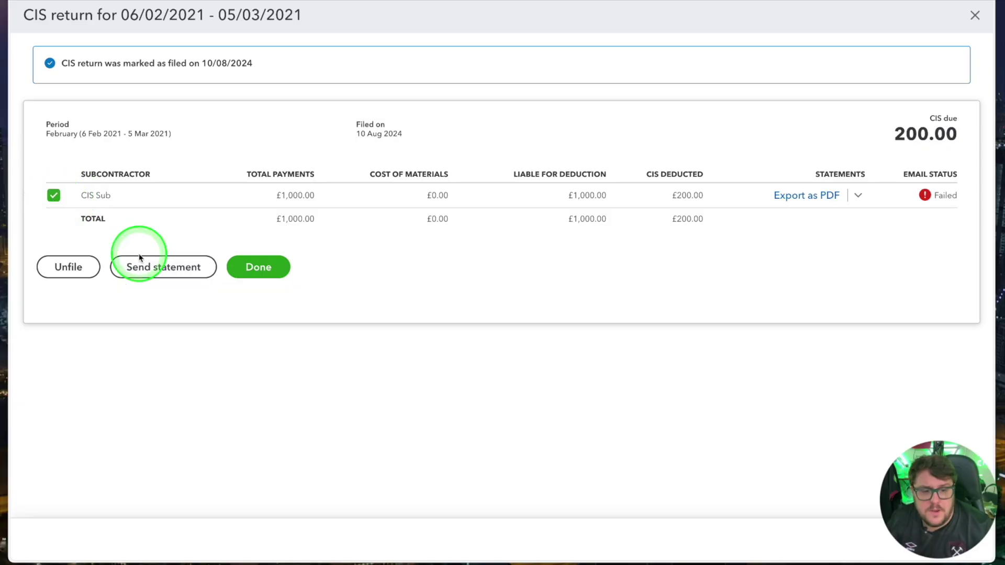
left_click(704, 266)
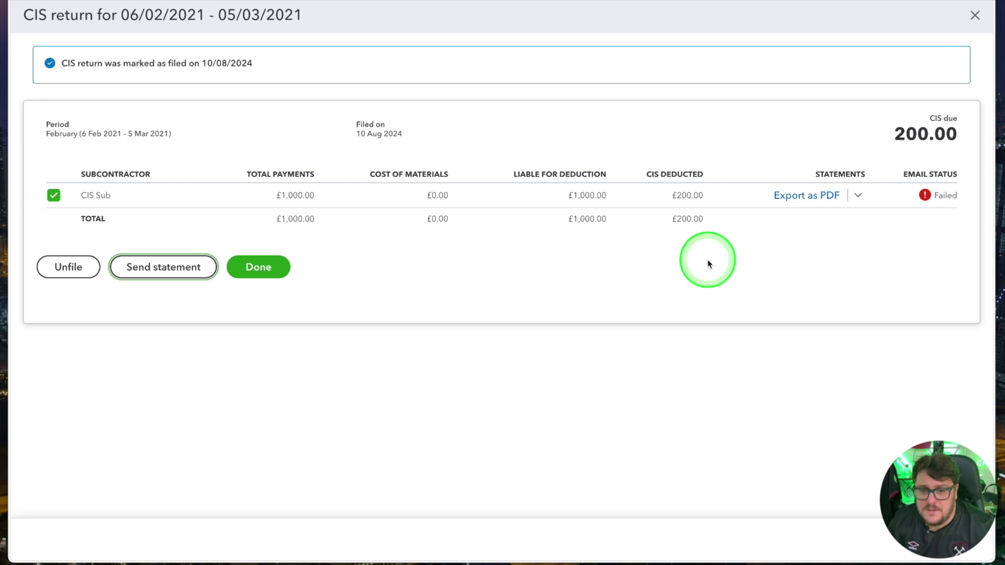
left_click(523, 321)
left_click(667, 289)
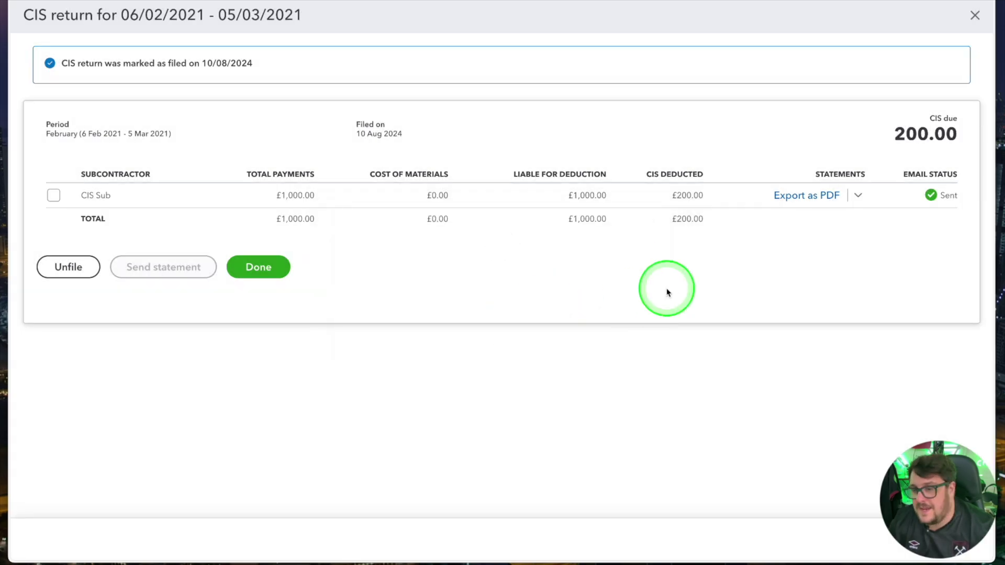
Step: Resend the CIS Sub statement individually using the line's own statement options
left_click(858, 195)
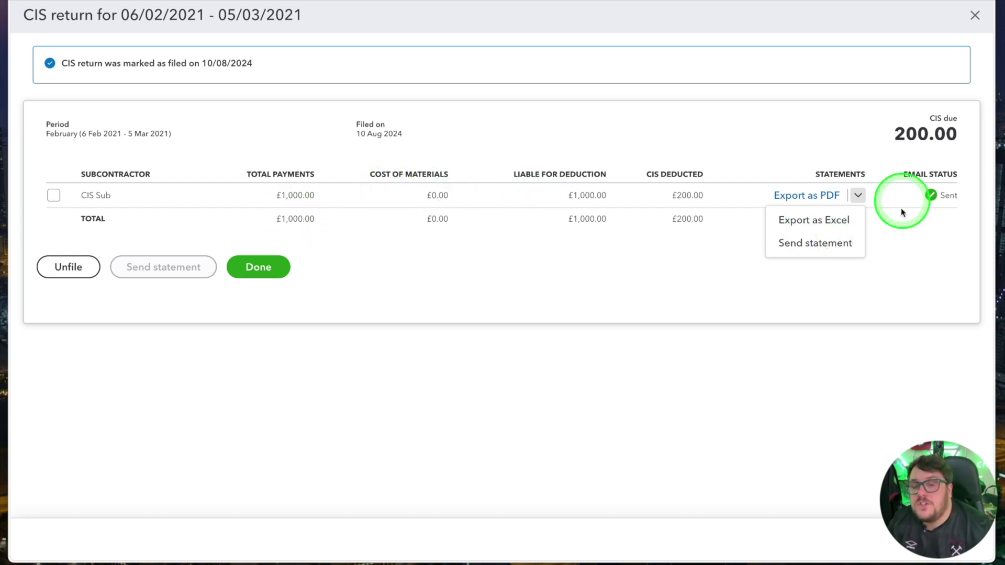
left_click(833, 243)
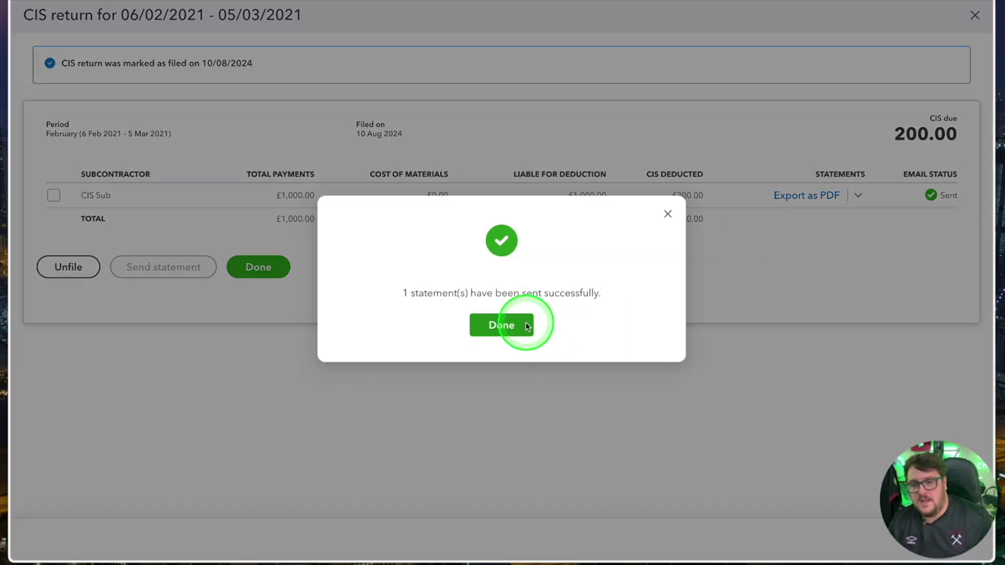
left_click(527, 327)
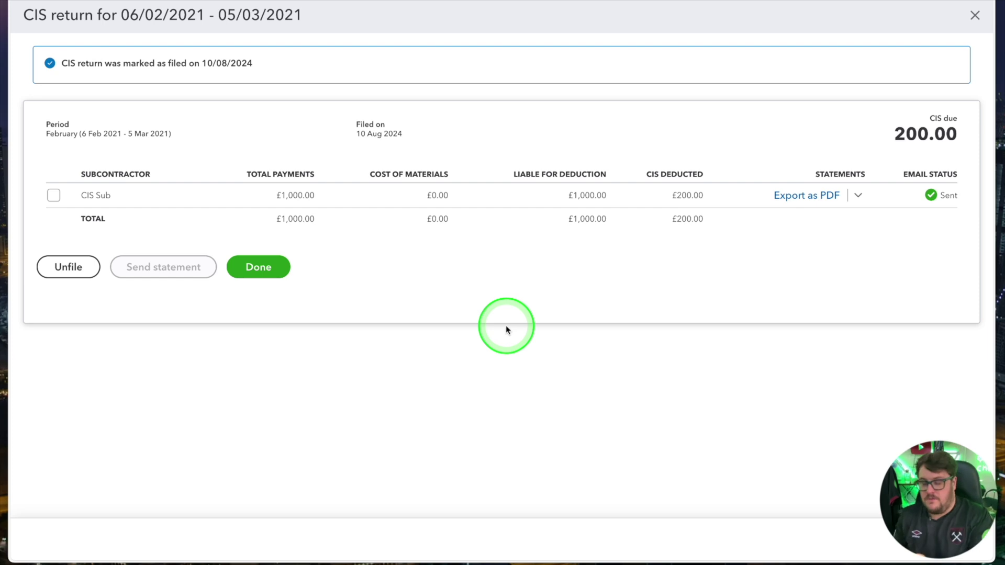